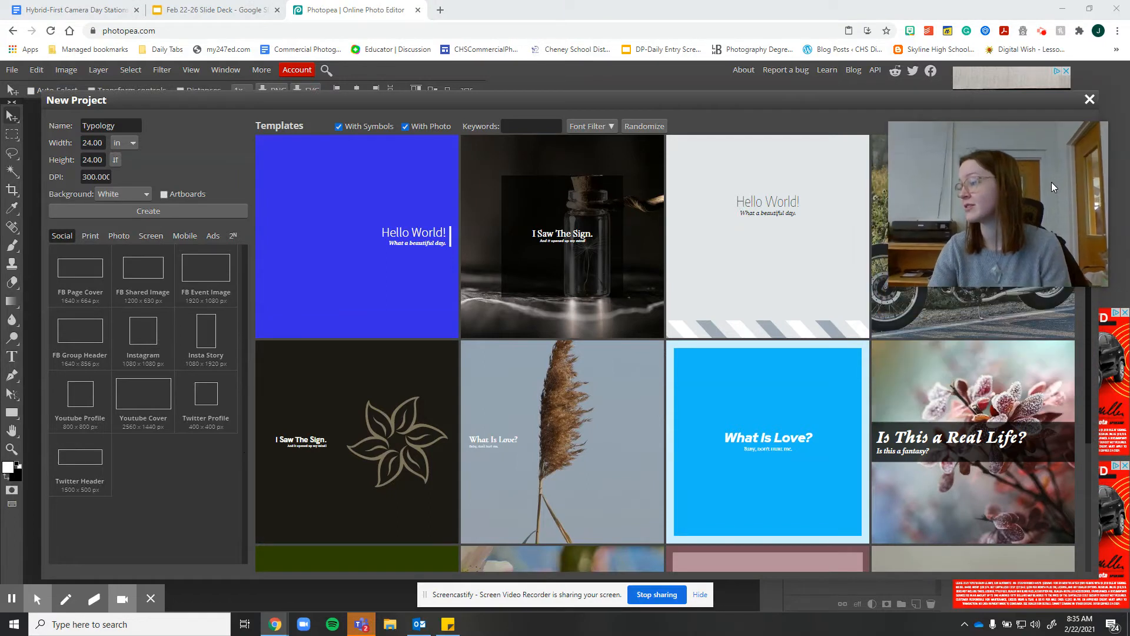
Create a new project named Typology, 24 × 24 in at 300 DPI with a white background
{"action": "scroll", "coordinate": [449, 371], "scroll_direction": "down", "scroll_amount": 2}
{"action": "left_click", "coordinate": [185, 212]}
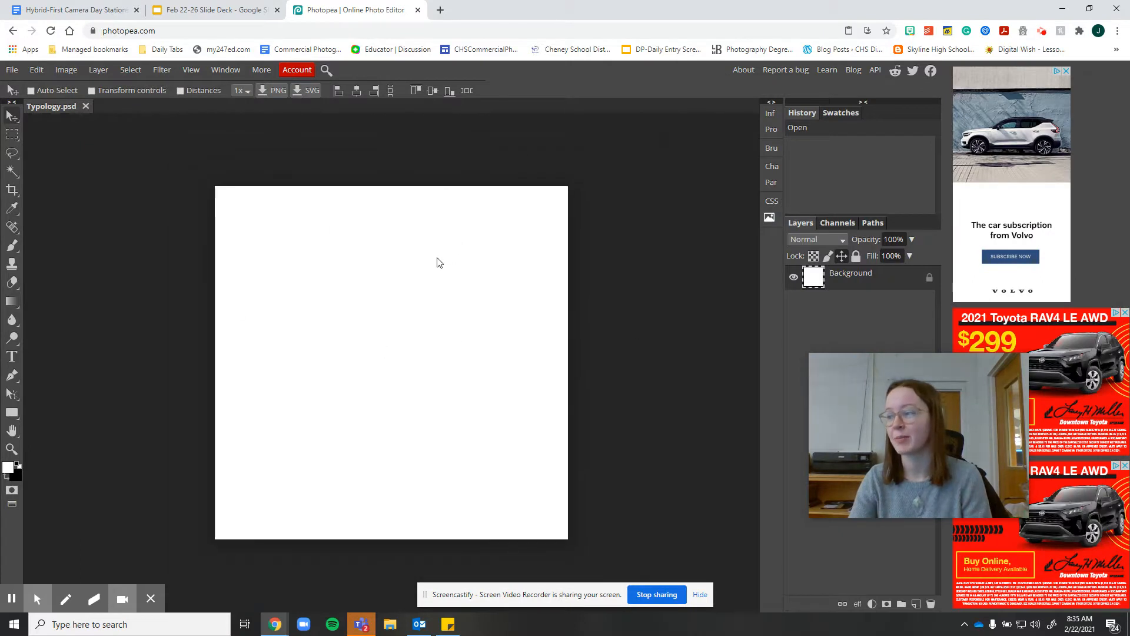
Open the seven monochromatic photos from the Downloads folder together
{"action": "left_click_drag", "start_coordinate": [875, 405], "coordinate": [1033, 386]}
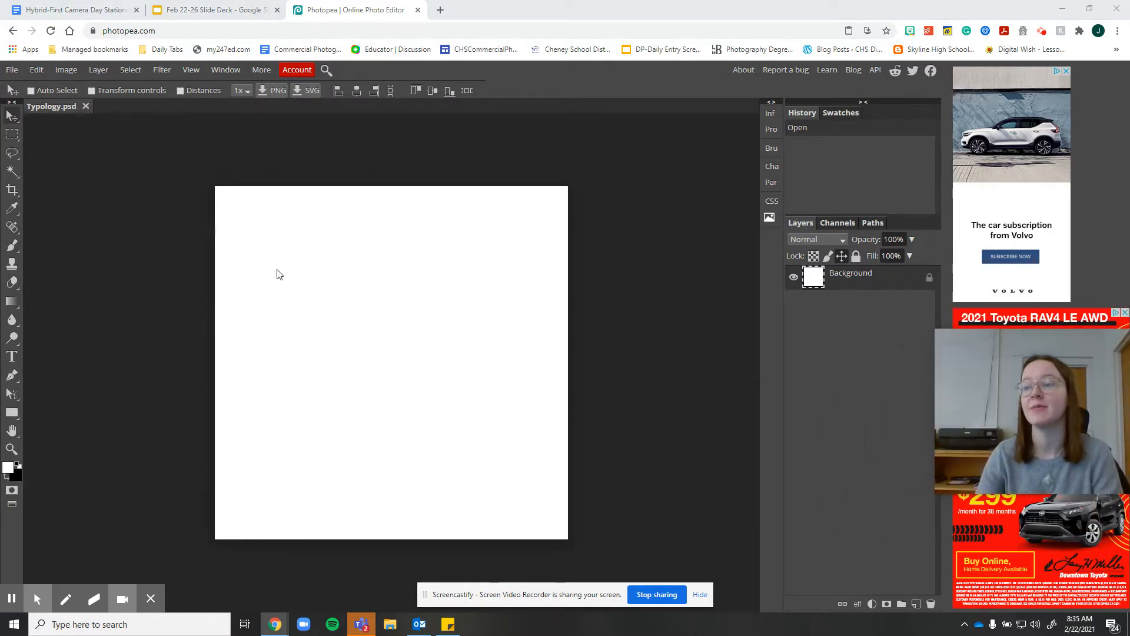
{"action": "left_click", "coordinate": [15, 71]}
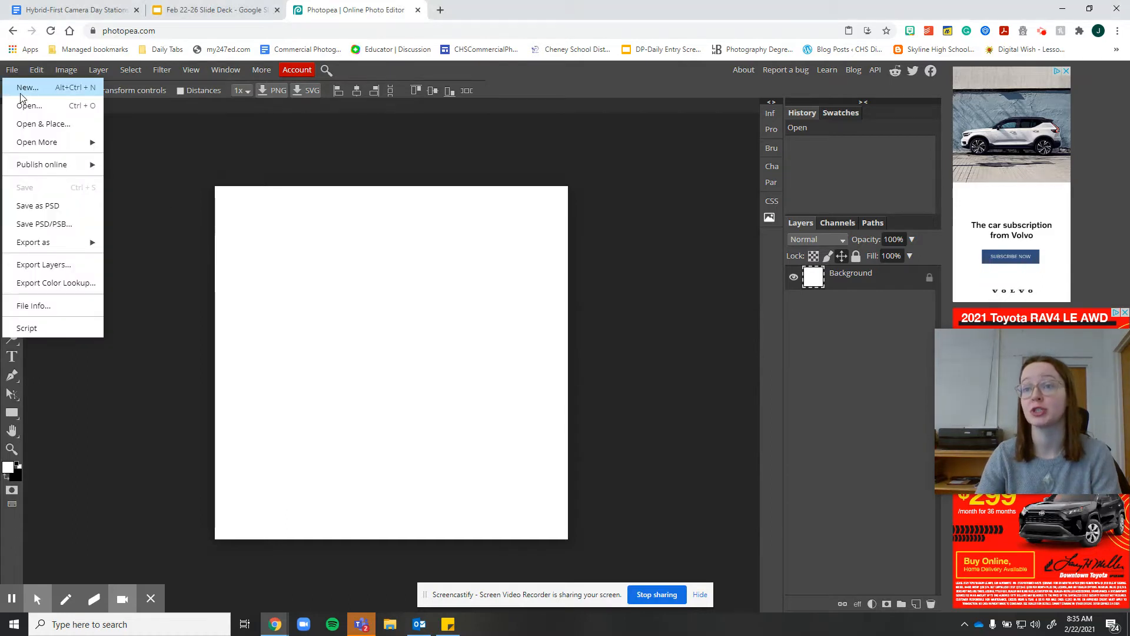
{"action": "left_click", "coordinate": [31, 108]}
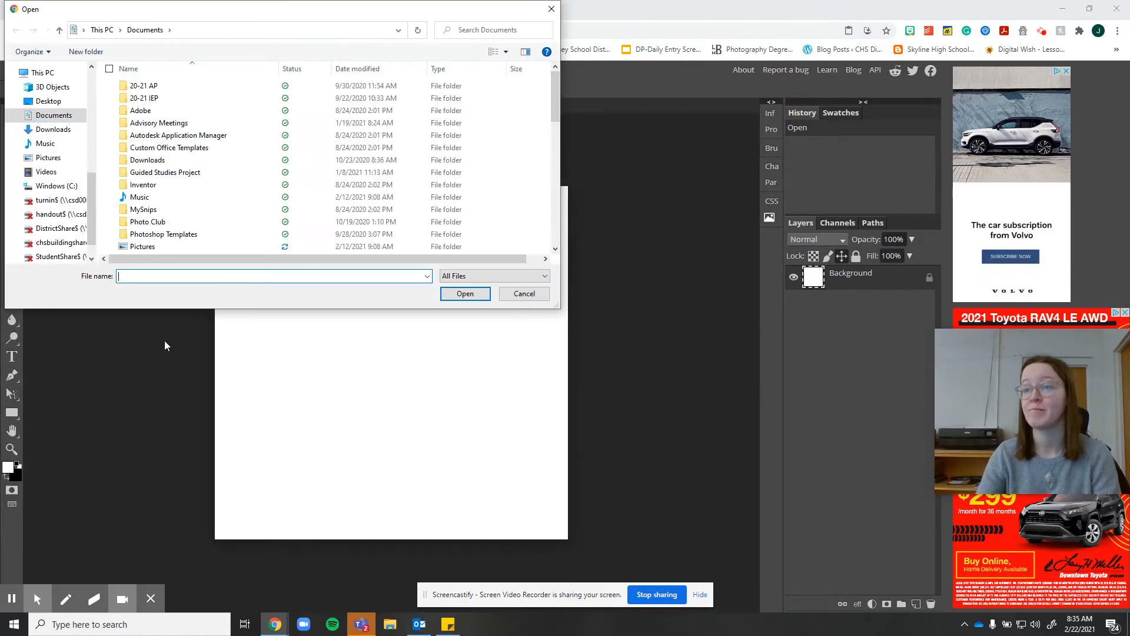
{"action": "left_click", "coordinate": [52, 129]}
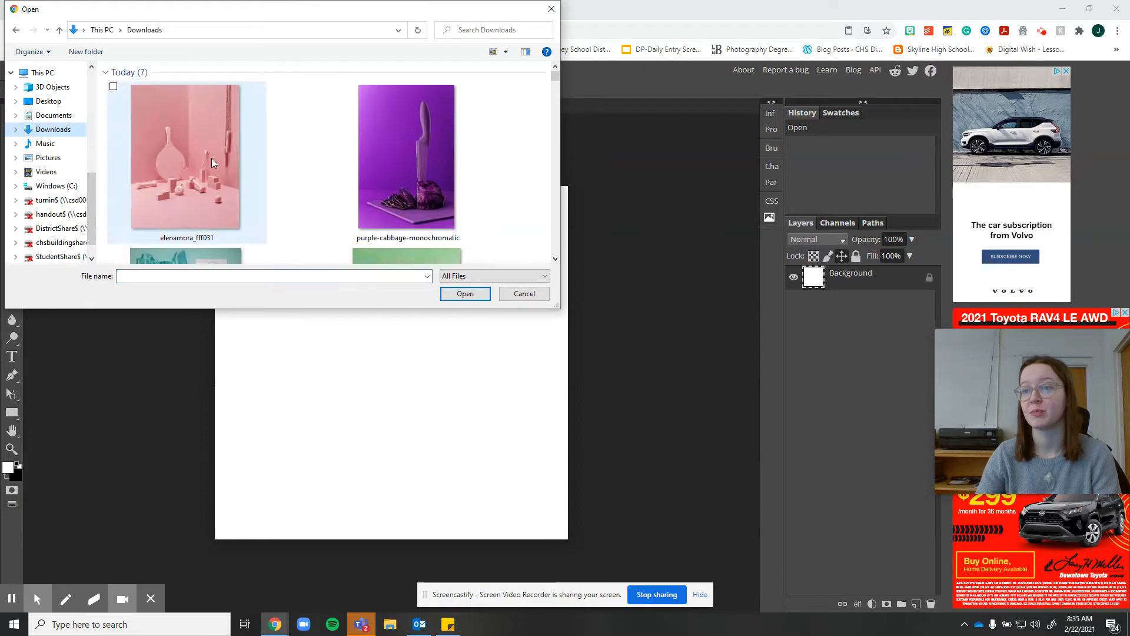
{"action": "left_click", "coordinate": [178, 161]}
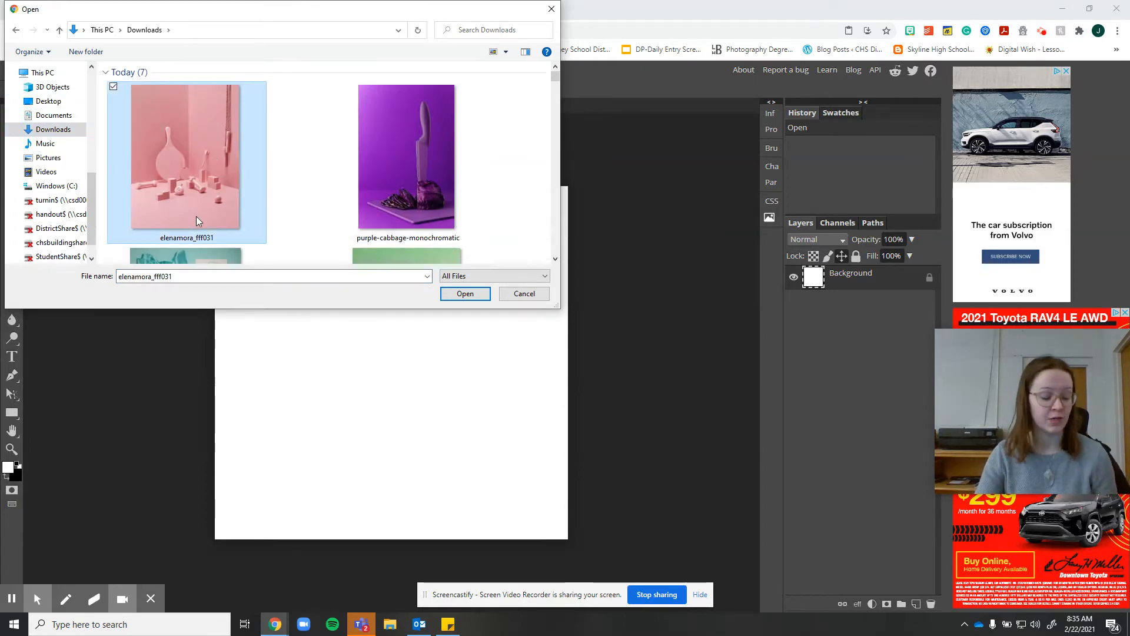
{"action": "left_click", "coordinate": [415, 163], "text": "ctrl"}
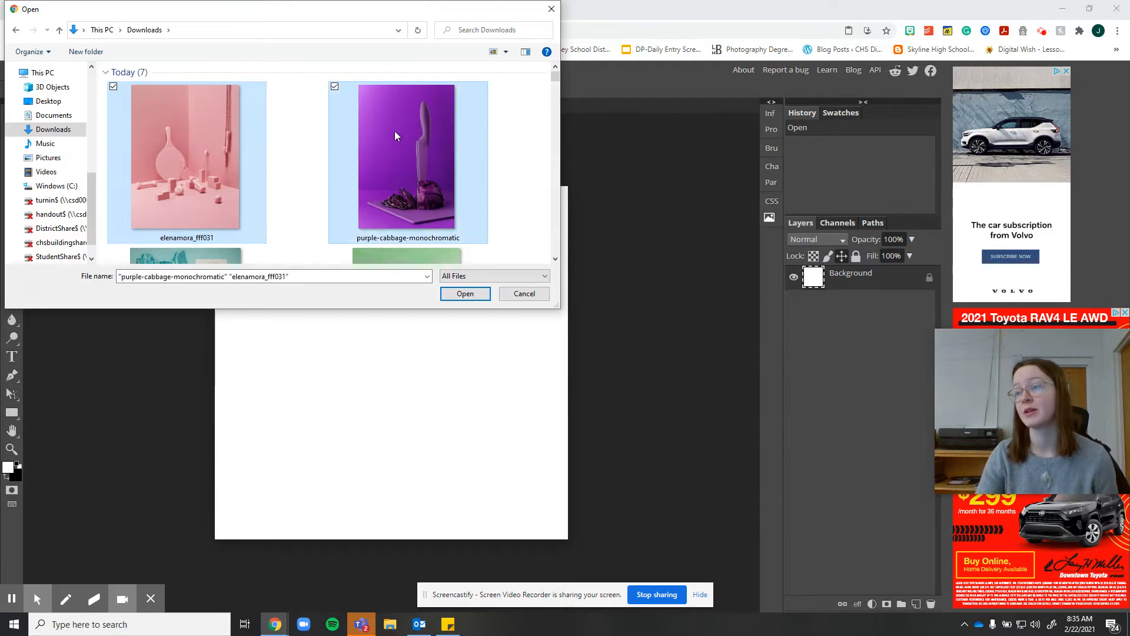
{"action": "scroll", "coordinate": [473, 164], "scroll_direction": "down", "scroll_amount": 2}
{"action": "left_click", "coordinate": [233, 177], "text": "ctrl"}
{"action": "left_click", "coordinate": [400, 164], "text": "ctrl"}
{"action": "scroll", "coordinate": [447, 166], "scroll_direction": "down", "scroll_amount": 2}
{"action": "left_click", "coordinate": [368, 152], "text": "ctrl"}
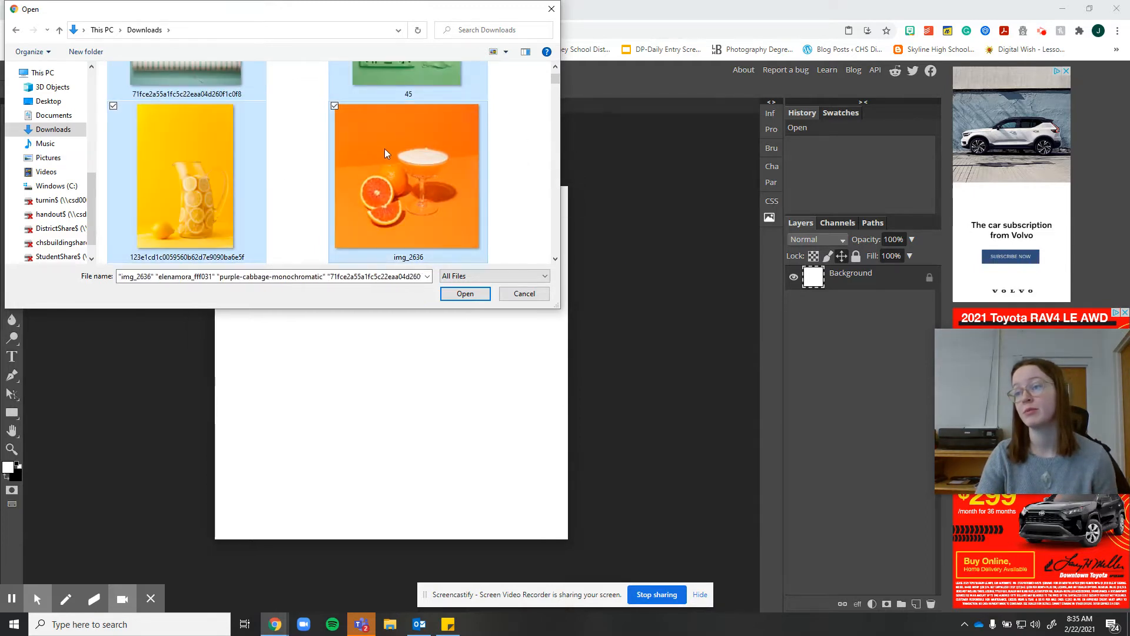
{"action": "scroll", "coordinate": [373, 165], "scroll_direction": "down", "scroll_amount": 2}
{"action": "left_click", "coordinate": [211, 179], "text": "ctrl"}
{"action": "left_click", "coordinate": [464, 294]}
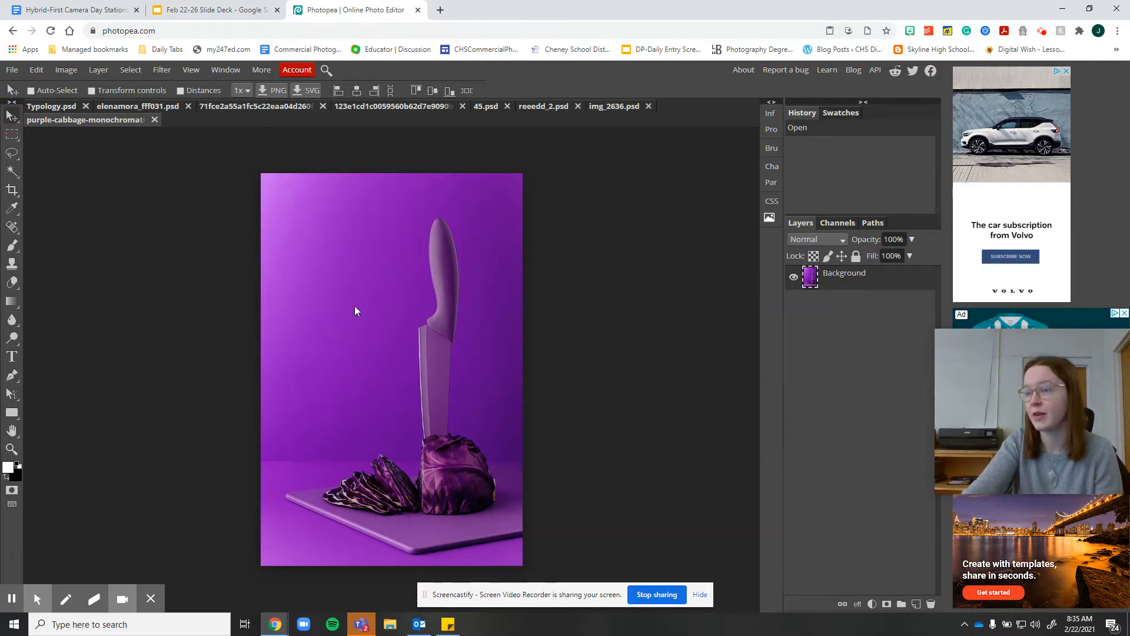
Drag the purple cabbage photo into the Typology canvas and undo the move
{"action": "left_click_drag", "start_coordinate": [306, 316], "coordinate": [289, 271]}
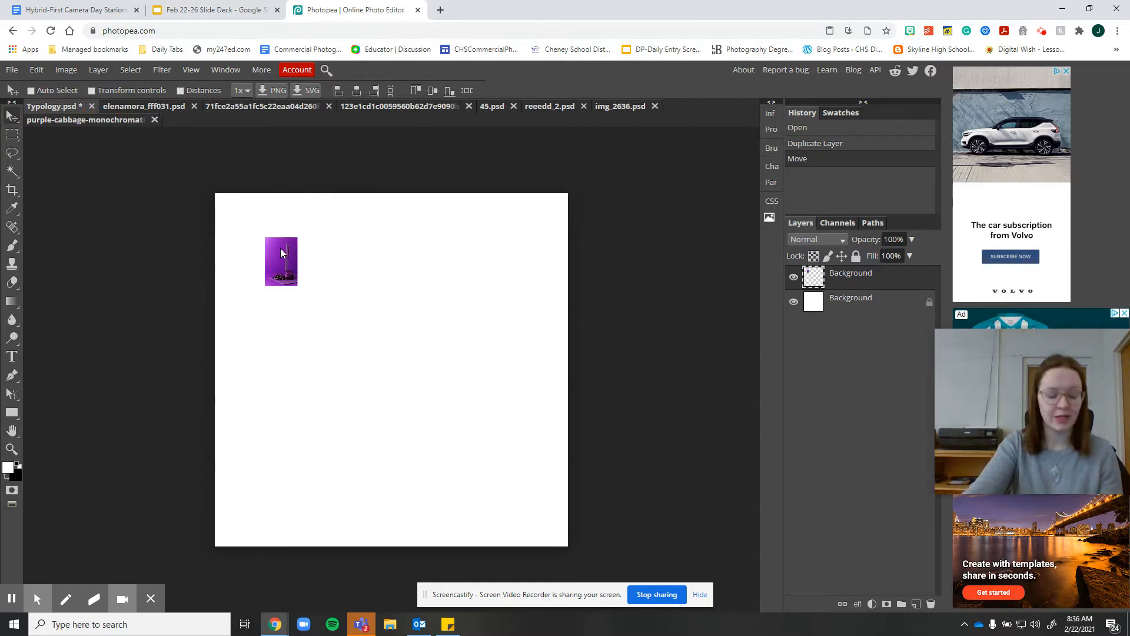
{"action": "key", "text": "ctrl+z"}
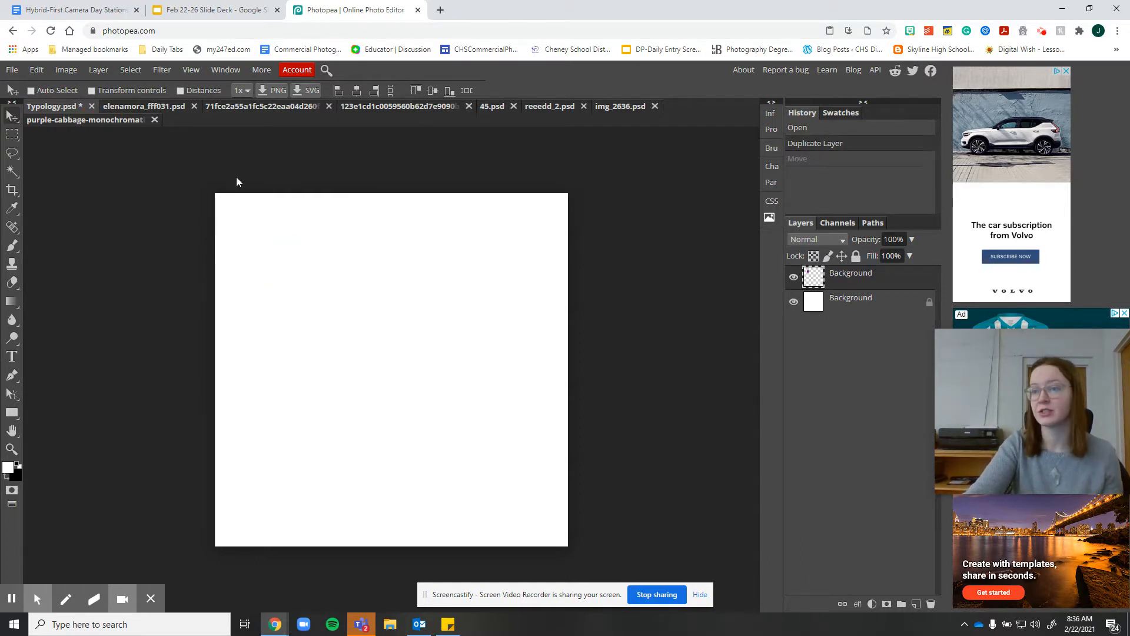
Browse through each opened photo's document, ending on the purple cabbage photo
{"action": "left_click", "coordinate": [87, 121]}
{"action": "left_click", "coordinate": [146, 106]}
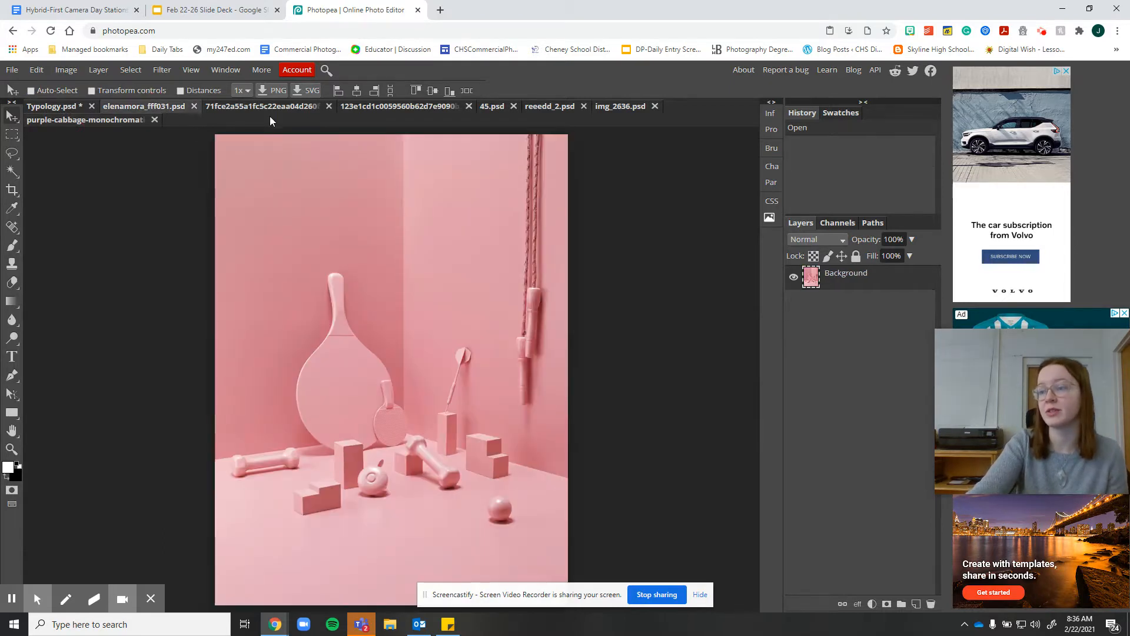
{"action": "left_click", "coordinate": [275, 106]}
{"action": "left_click", "coordinate": [412, 106]}
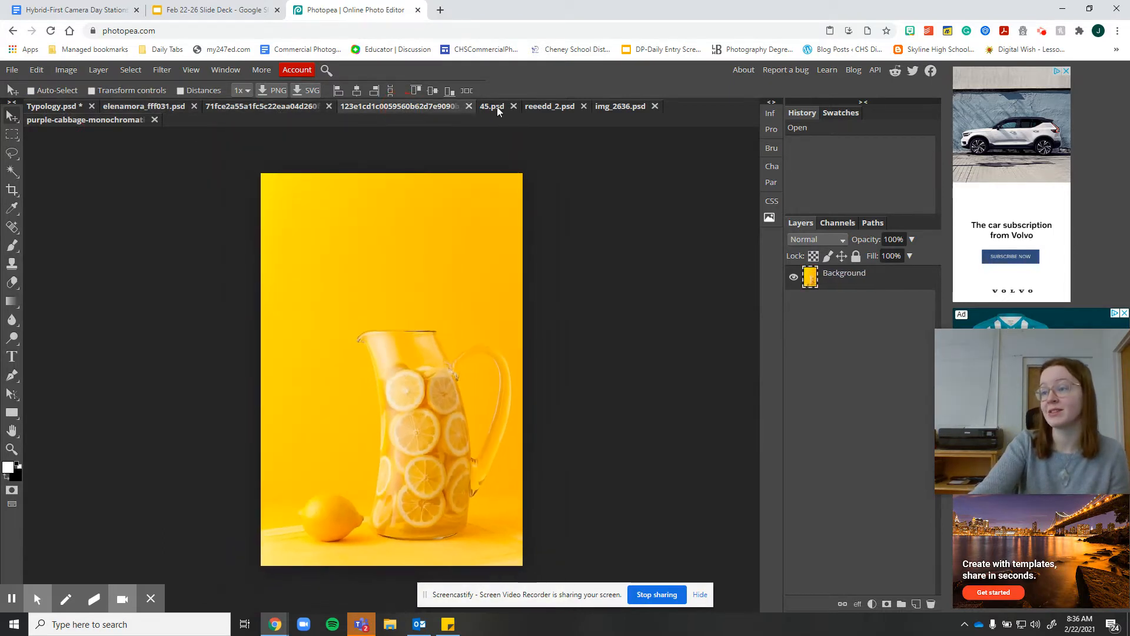
{"action": "left_click", "coordinate": [495, 106]}
{"action": "left_click", "coordinate": [554, 110]}
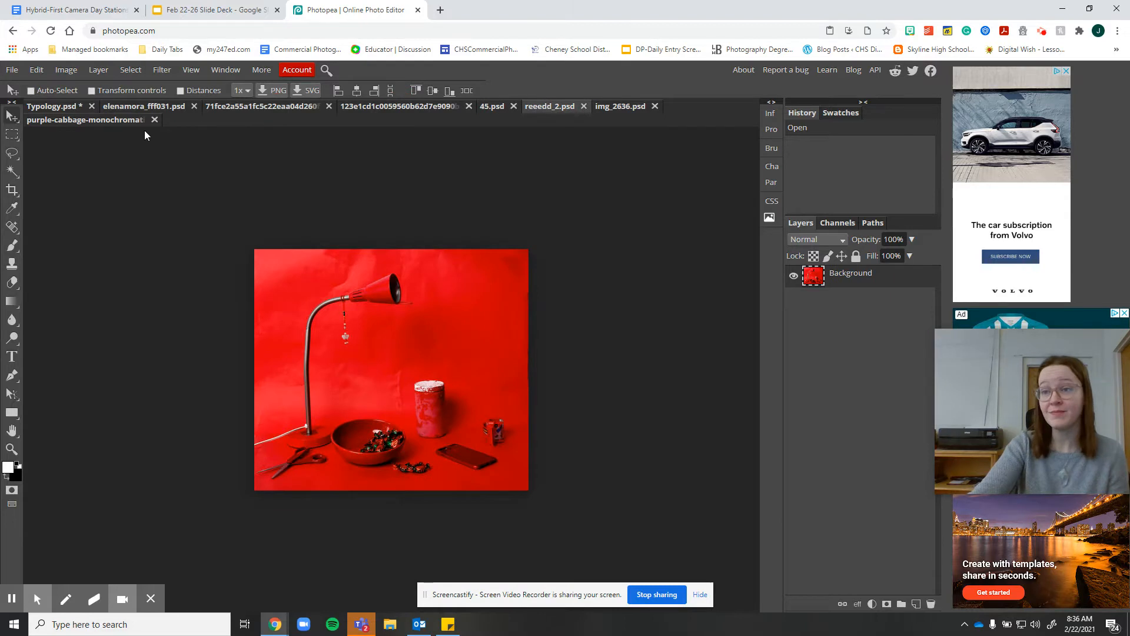
{"action": "left_click", "coordinate": [119, 120]}
Resize the purple cabbage photo to 5 in wide at 300 DPI and drag it into the Typology canvas's upper-left corner
{"action": "left_click", "coordinate": [65, 70]}
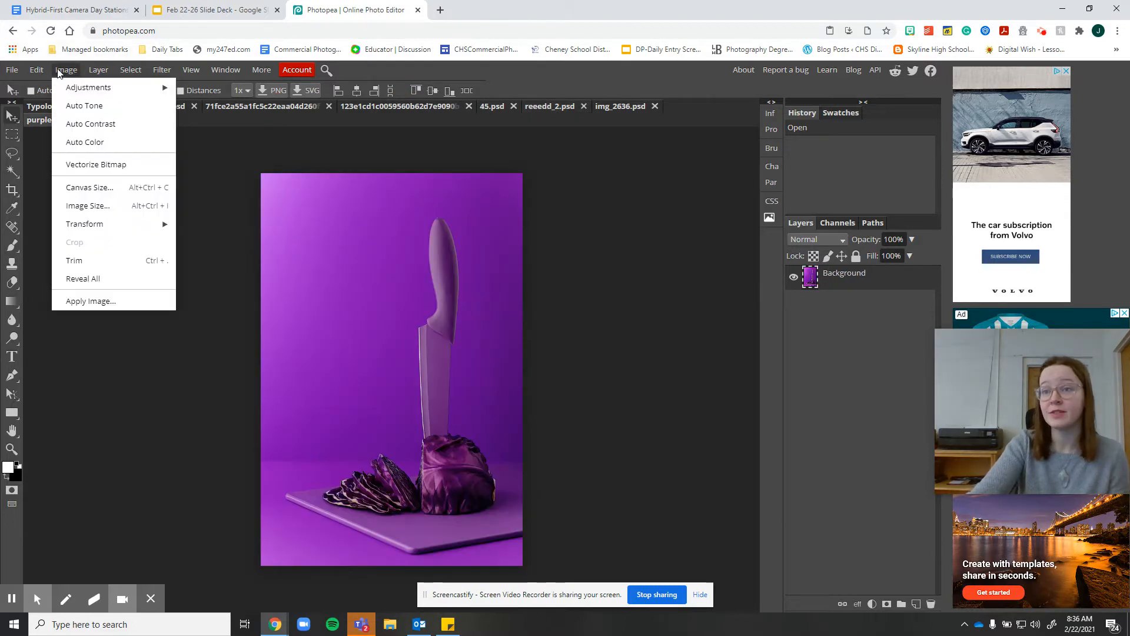
{"action": "left_click", "coordinate": [88, 205]}
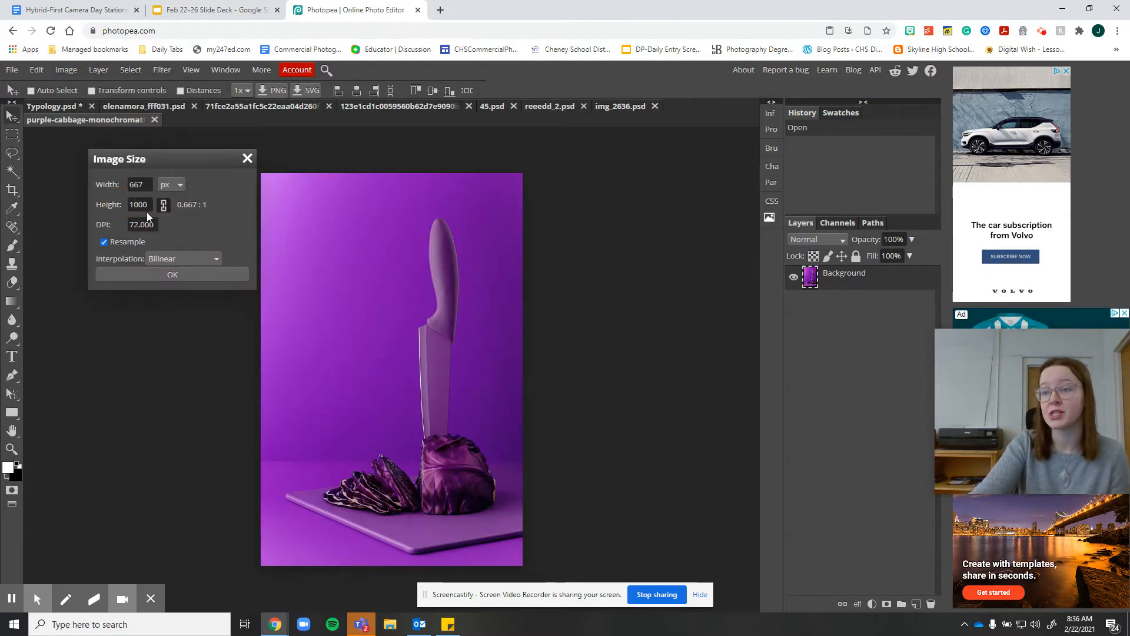
{"action": "left_click", "coordinate": [171, 185]}
{"action": "left_click", "coordinate": [166, 203]}
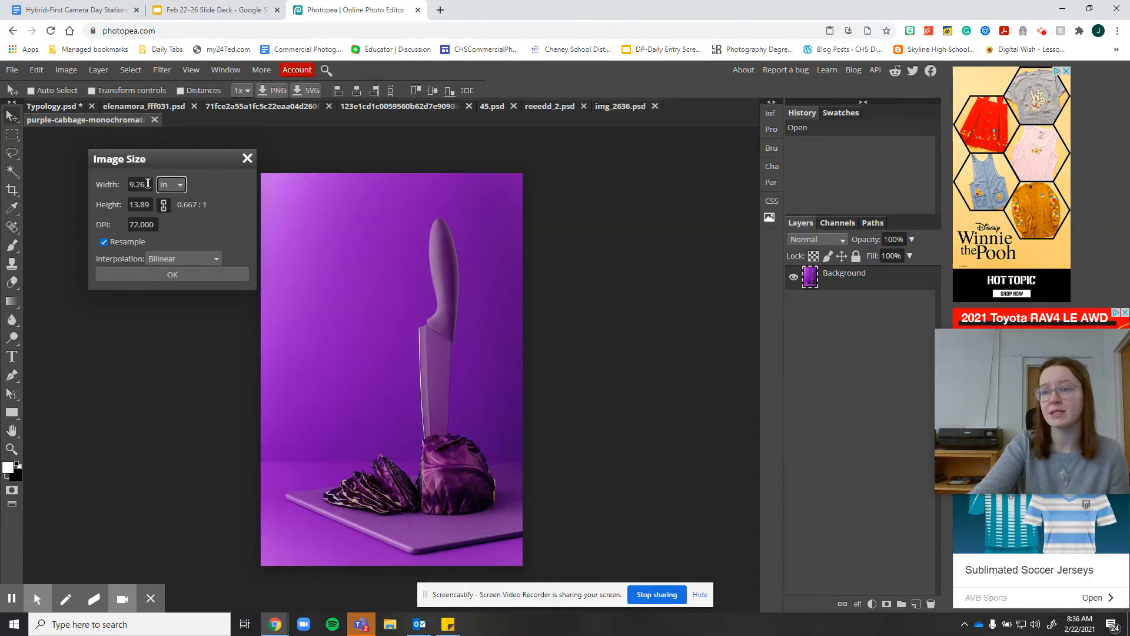
{"action": "left_click_drag", "start_coordinate": [147, 183], "coordinate": [120, 184]}
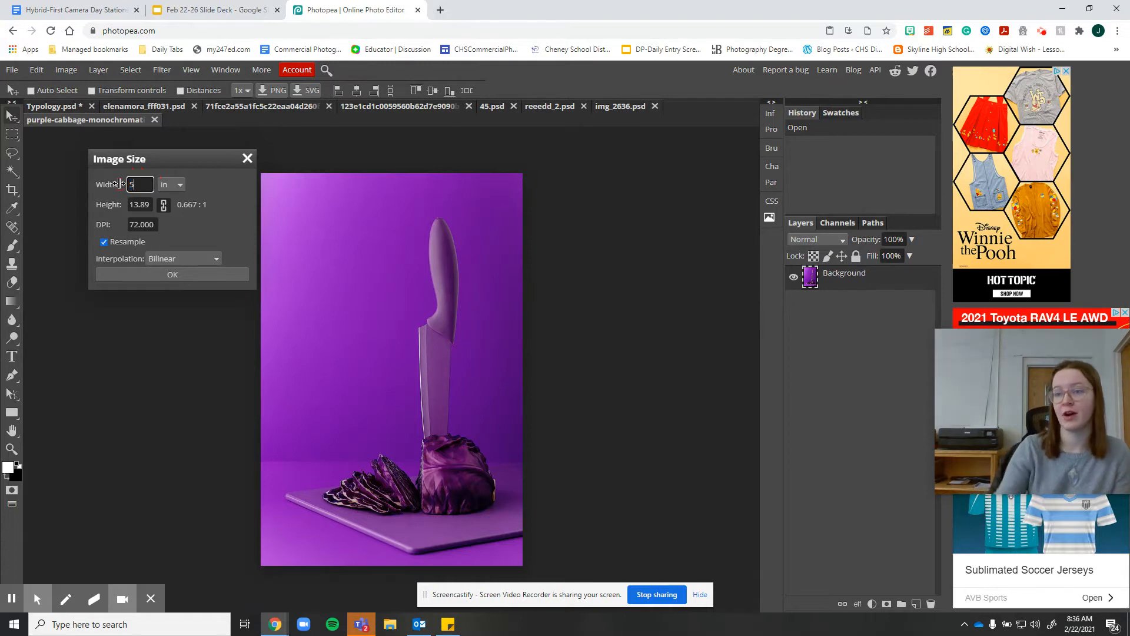
{"action": "left_click", "coordinate": [210, 225]}
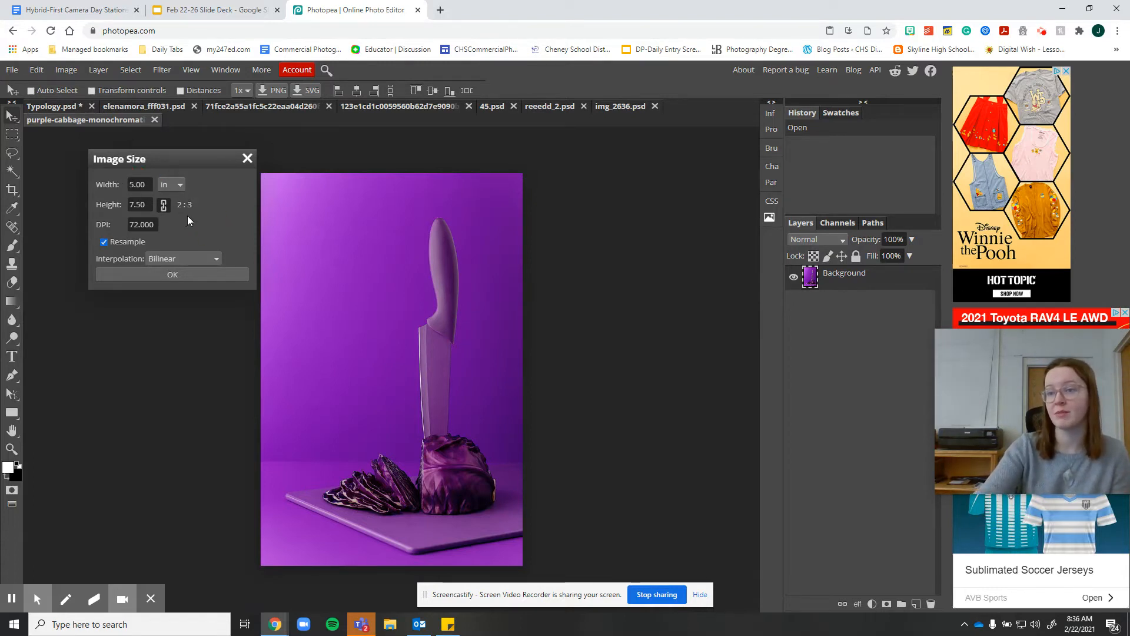
{"action": "left_click", "coordinate": [152, 225]}
{"action": "type", "text": "300"}
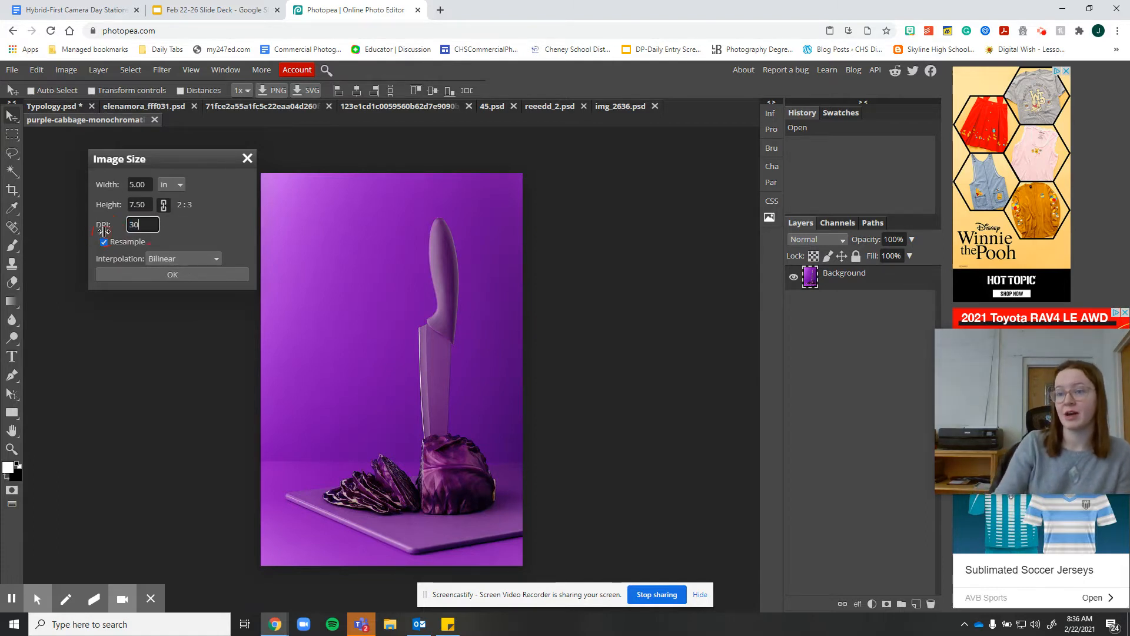
{"action": "left_click", "coordinate": [145, 277]}
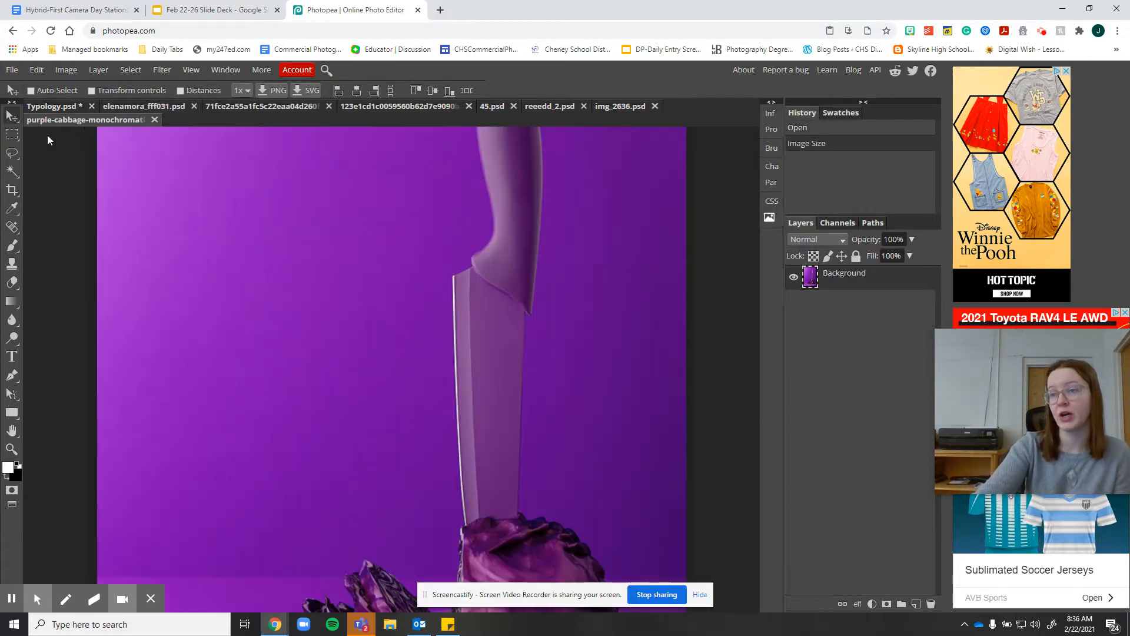
{"action": "left_click_drag", "start_coordinate": [401, 241], "coordinate": [266, 241]}
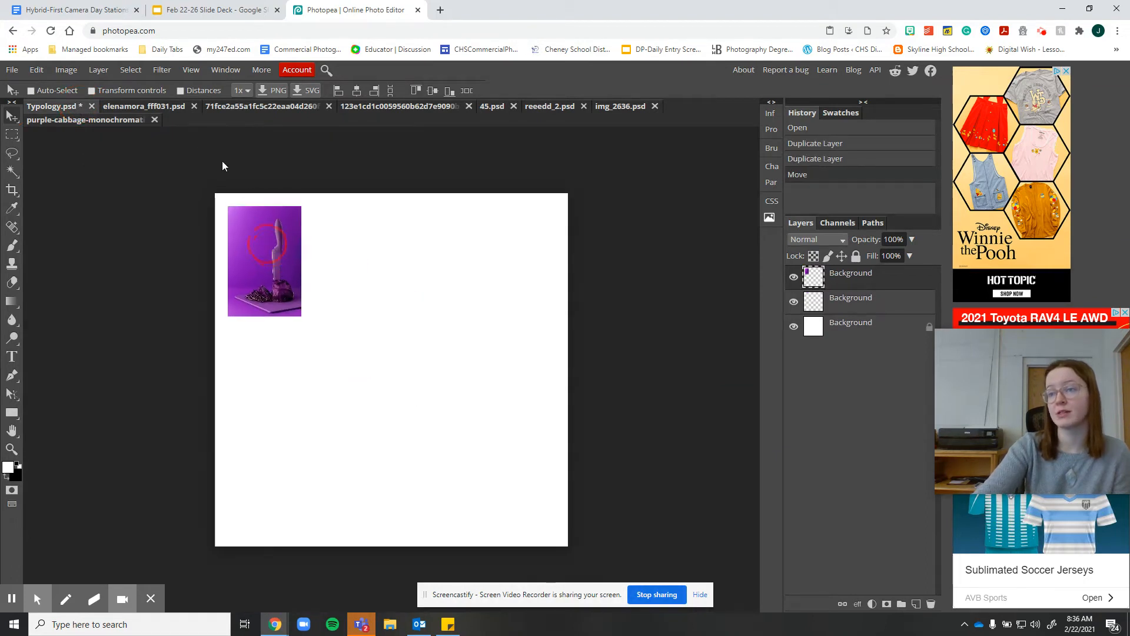
{"action": "left_click", "coordinate": [154, 105]}
Resize the teal flat-lay photo to 5 in wide at 300 DPI and drag it into Typology beside the cabbage photo
{"action": "left_click", "coordinate": [243, 110]}
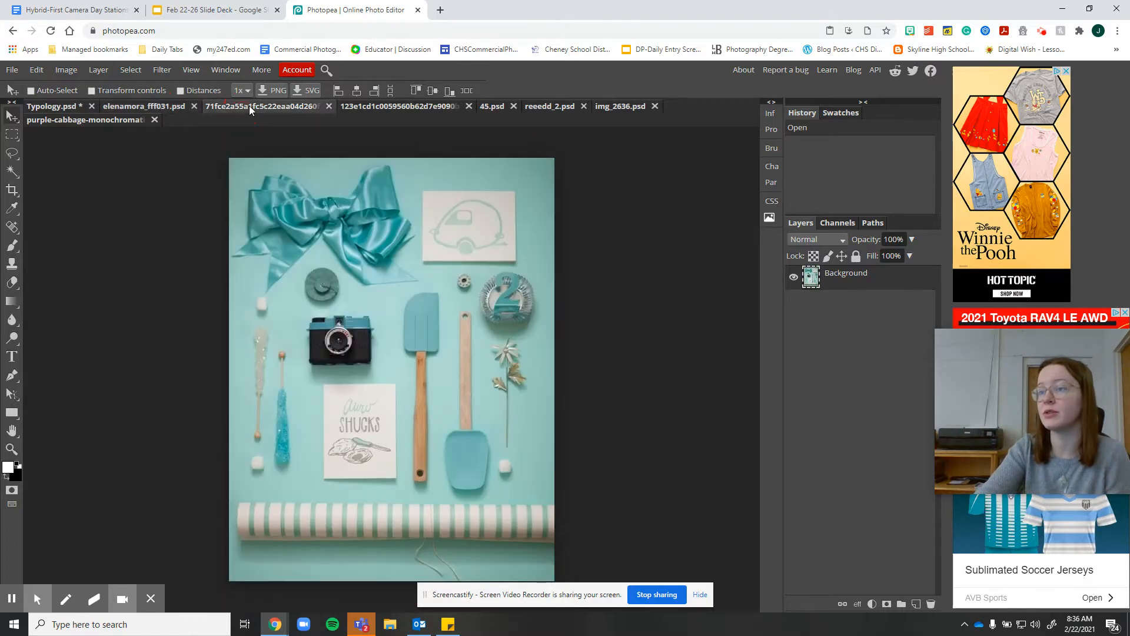
{"action": "left_click", "coordinate": [67, 70]}
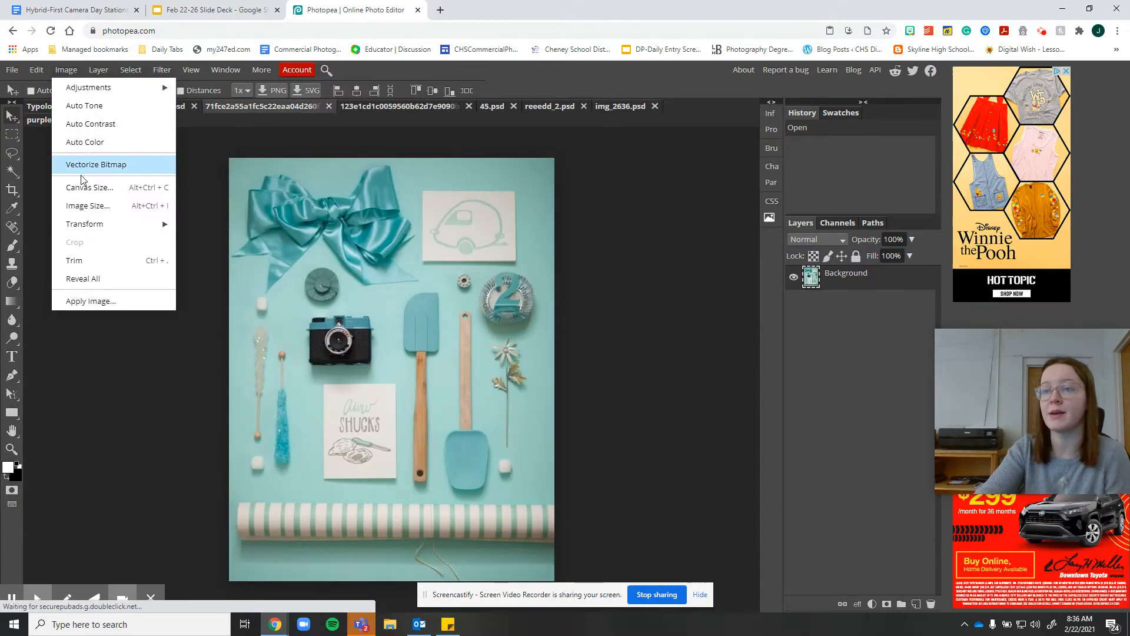
{"action": "left_click", "coordinate": [103, 204]}
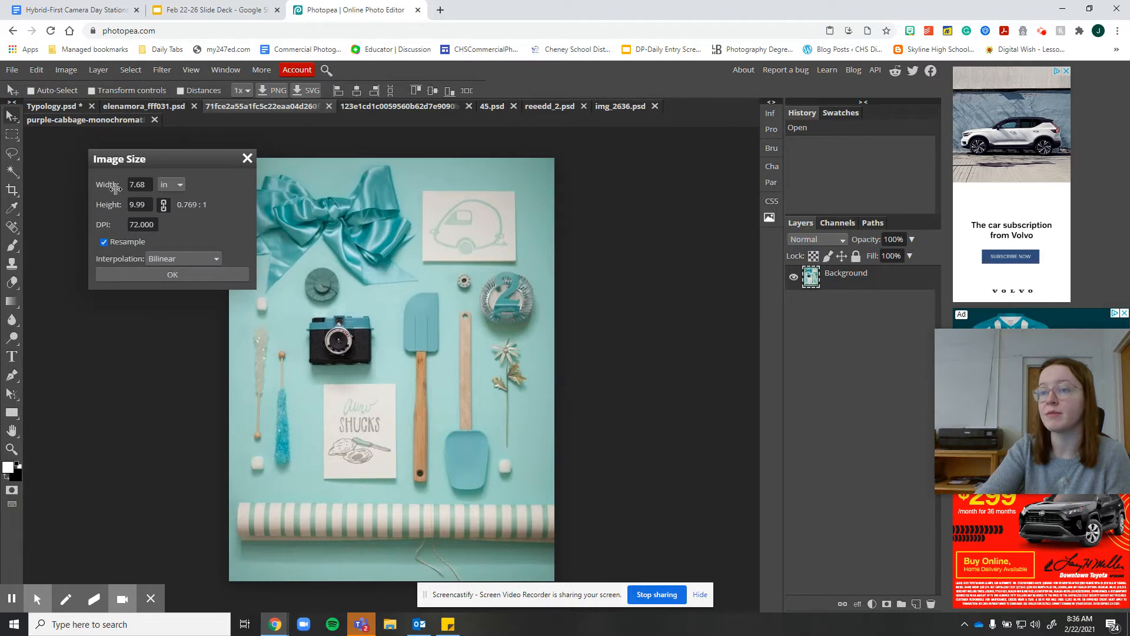
{"action": "left_click_drag", "start_coordinate": [148, 184], "coordinate": [124, 187]}
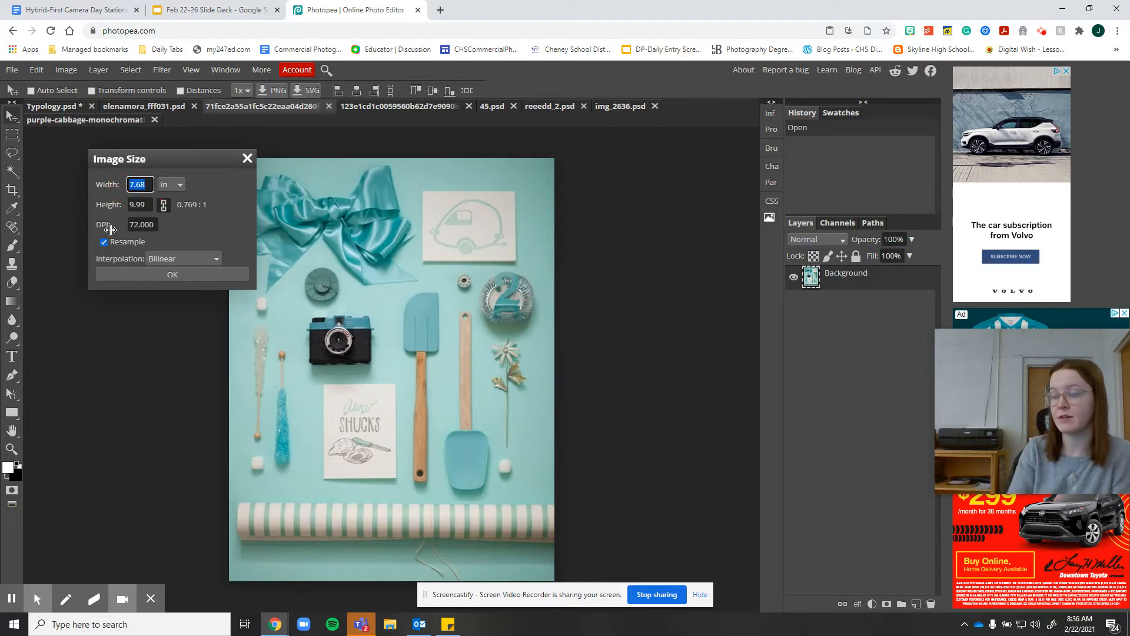
{"action": "left_click", "coordinate": [158, 225]}
{"action": "left_click_drag", "start_coordinate": [154, 223], "coordinate": [127, 225]}
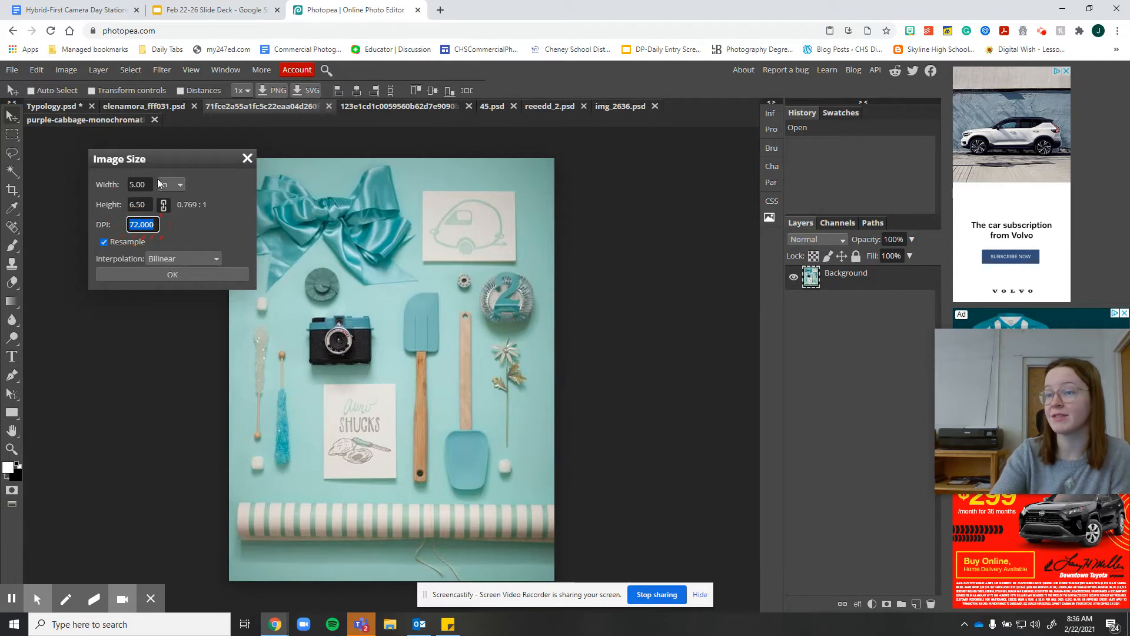
{"action": "type", "text": "300"}
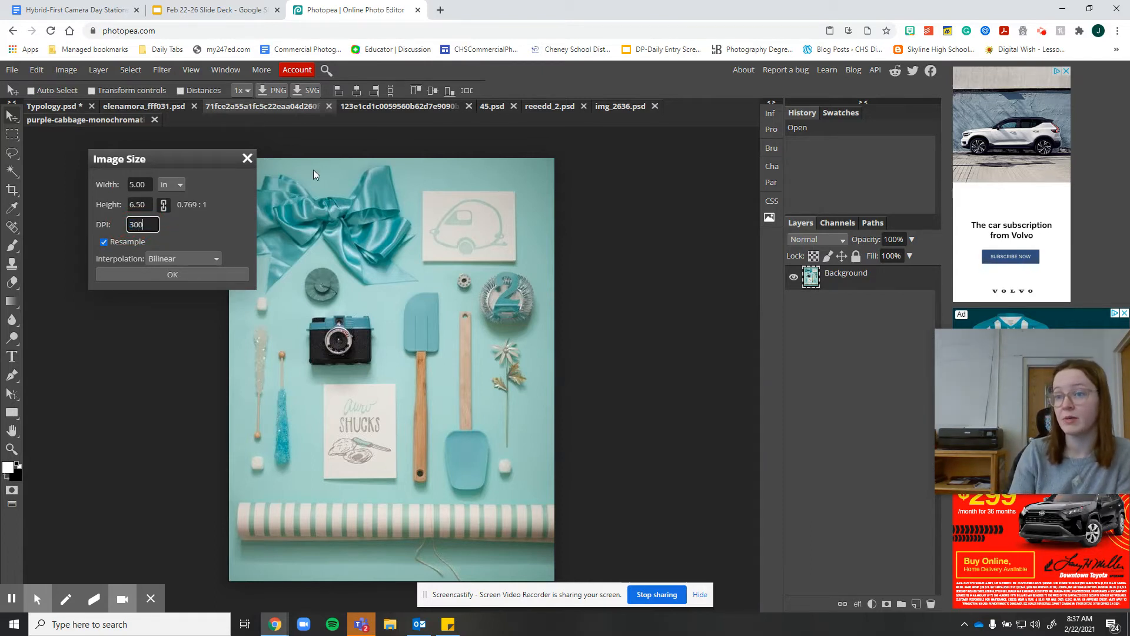
{"action": "left_click", "coordinate": [200, 274]}
{"action": "left_click_drag", "start_coordinate": [243, 269], "coordinate": [338, 252]}
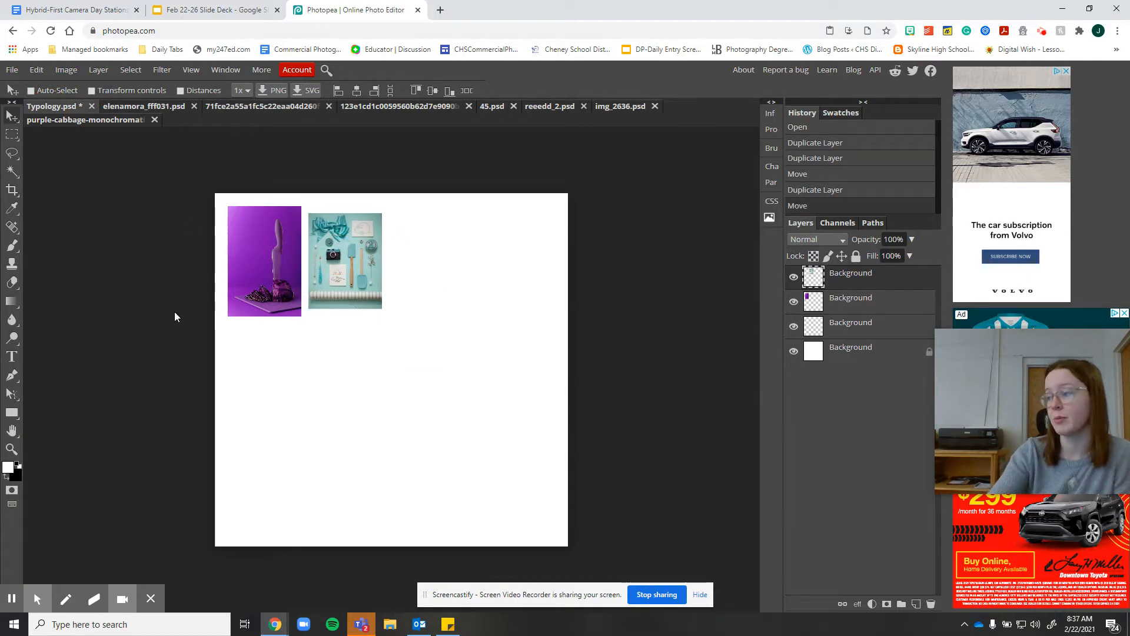
Resize the pink still-life photo to 5 in wide at 300 DPI and drag it into Typology right of the teal photo
{"action": "left_click", "coordinate": [176, 106]}
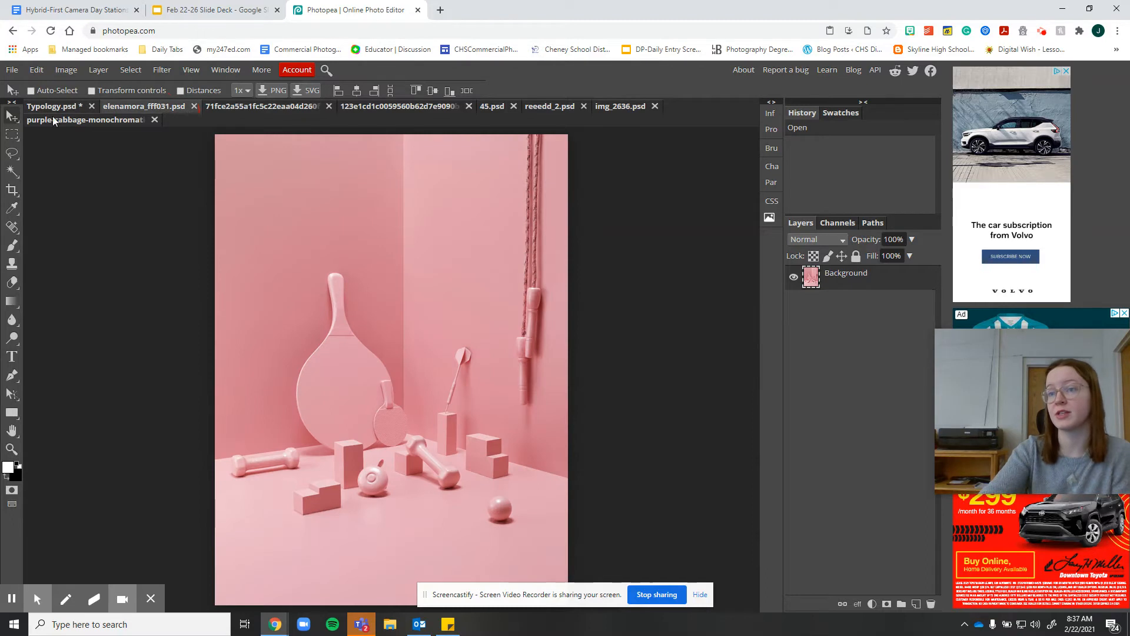
{"action": "left_click", "coordinate": [66, 70]}
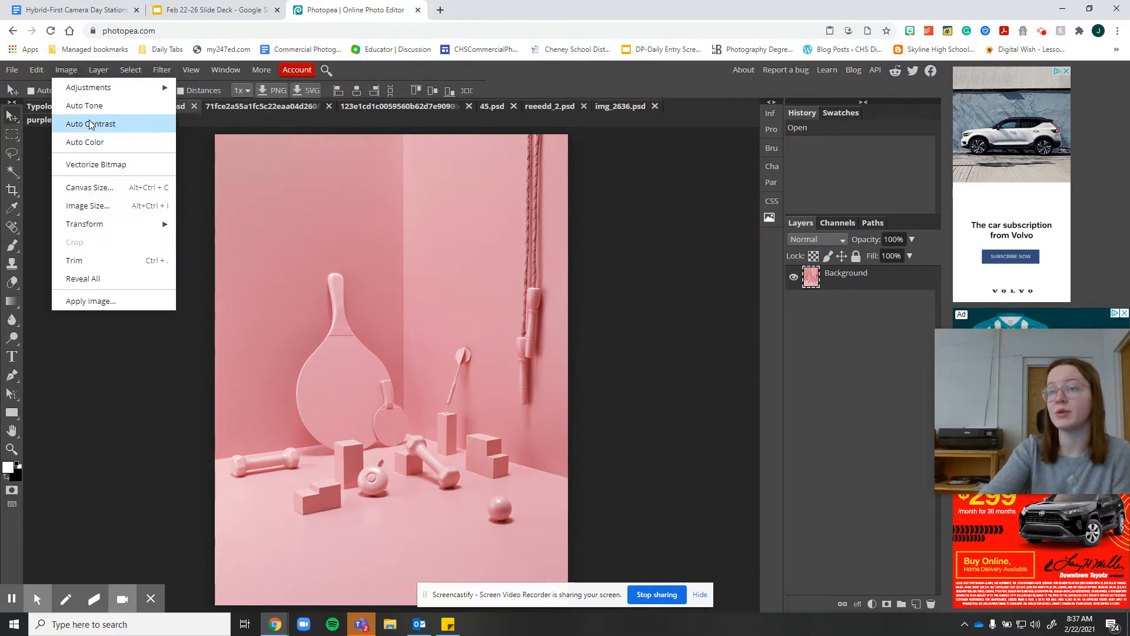
{"action": "left_click", "coordinate": [103, 206]}
{"action": "double_click", "coordinate": [139, 184]}
{"action": "type", "text": "5"}
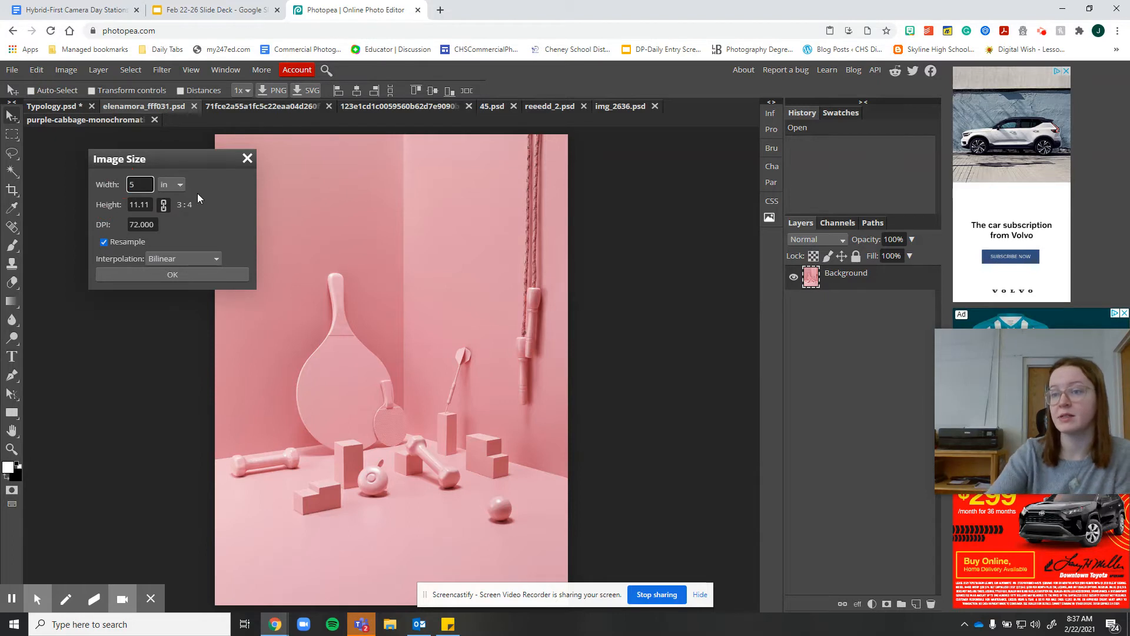
{"action": "double_click", "coordinate": [154, 227]}
{"action": "type", "text": "300"}
{"action": "left_click", "coordinate": [191, 273]}
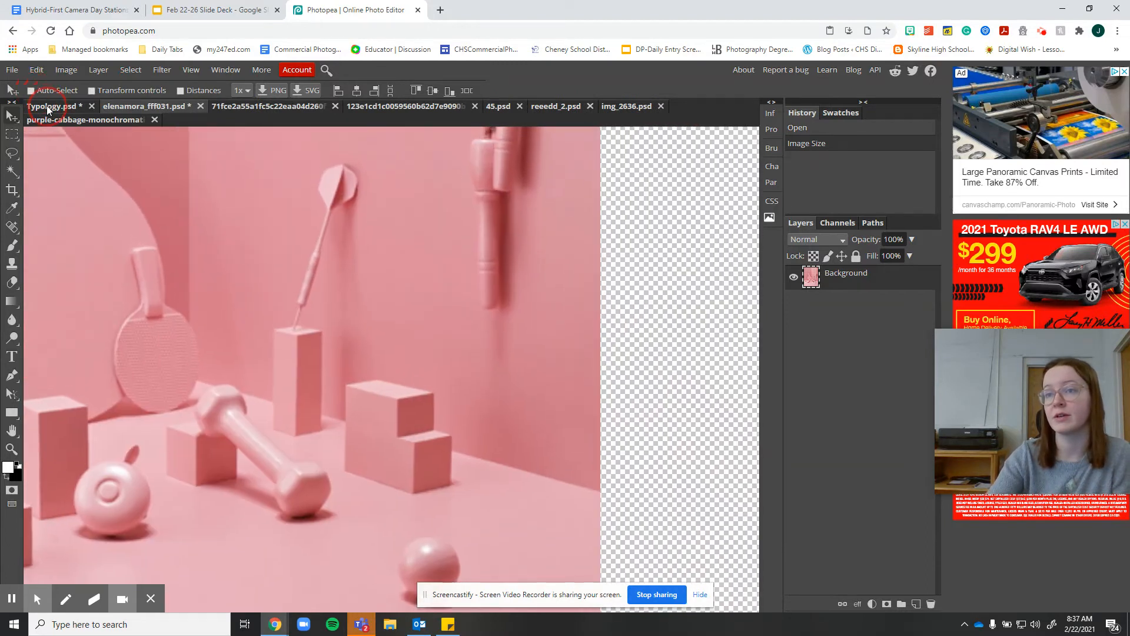
{"action": "left_click_drag", "start_coordinate": [47, 105], "coordinate": [423, 252]}
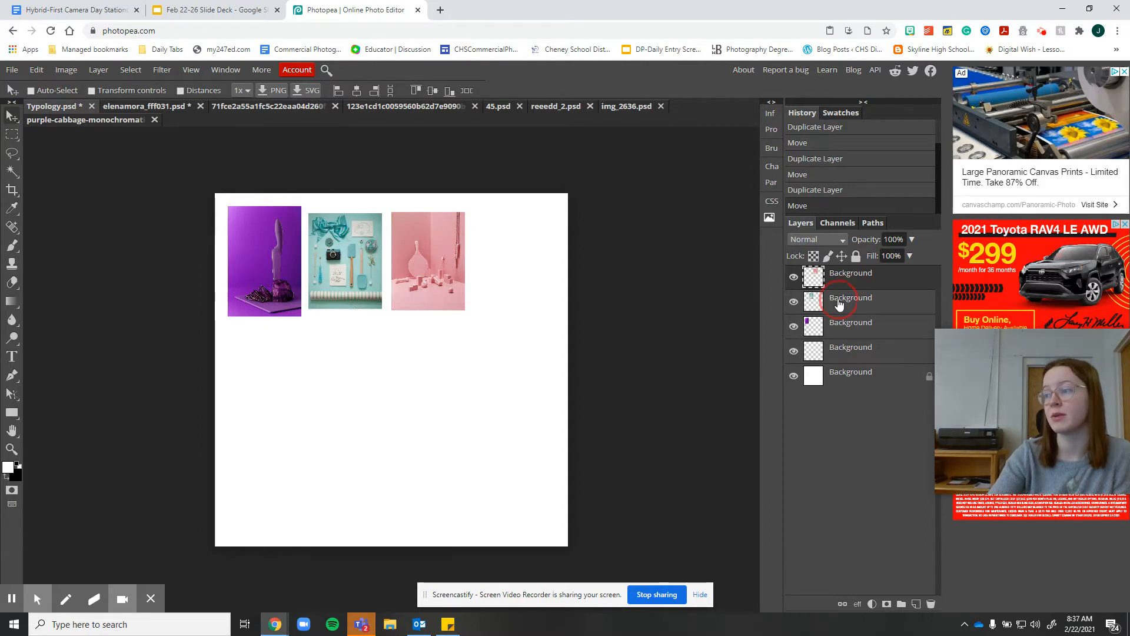
Select the teal photo's layer and nudge it slightly on the canvas
{"action": "left_click", "coordinate": [817, 300]}
{"action": "left_click_drag", "start_coordinate": [344, 258], "coordinate": [346, 261]}
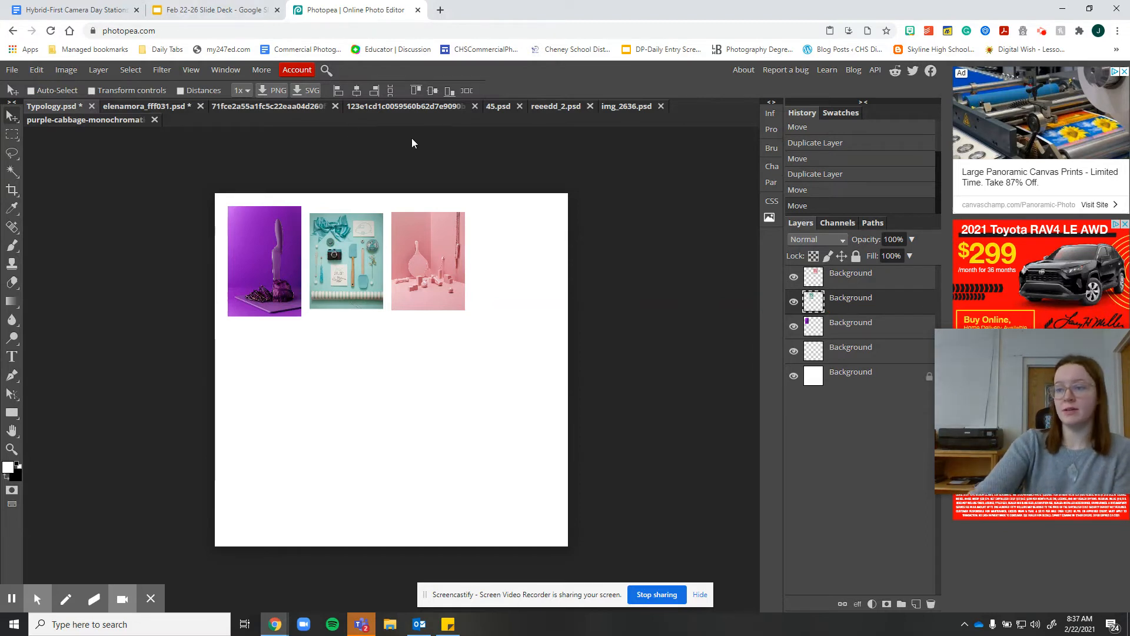
{"action": "left_click", "coordinate": [400, 111]}
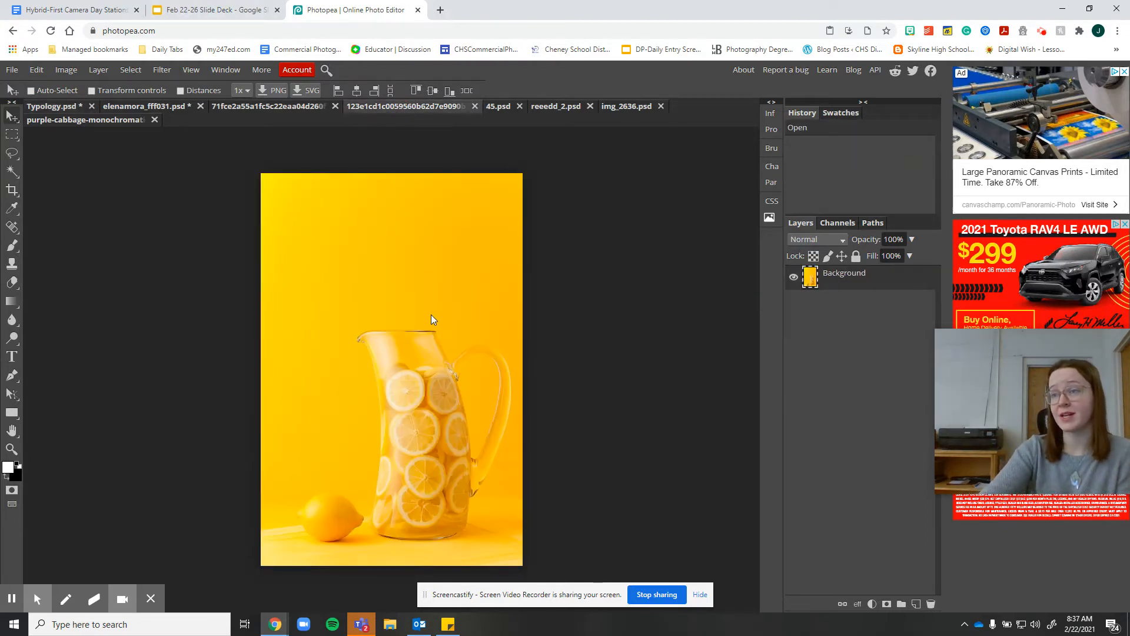
{"action": "left_click", "coordinate": [249, 107]}
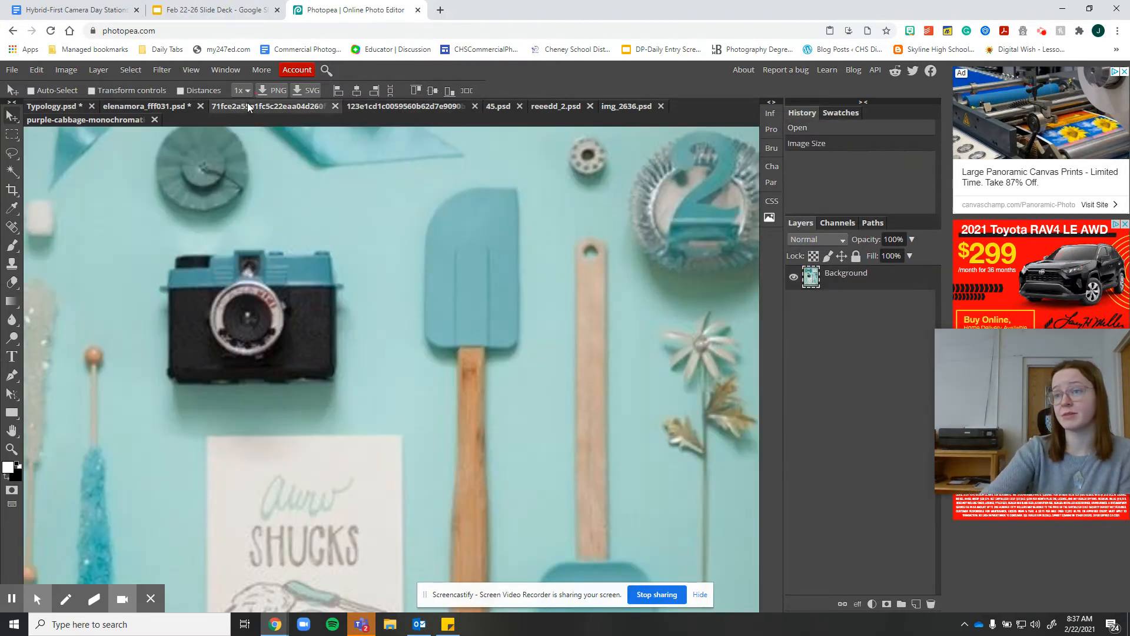
{"action": "left_click", "coordinate": [423, 111]}
{"action": "left_click_drag", "start_coordinate": [384, 312], "coordinate": [133, 252]}
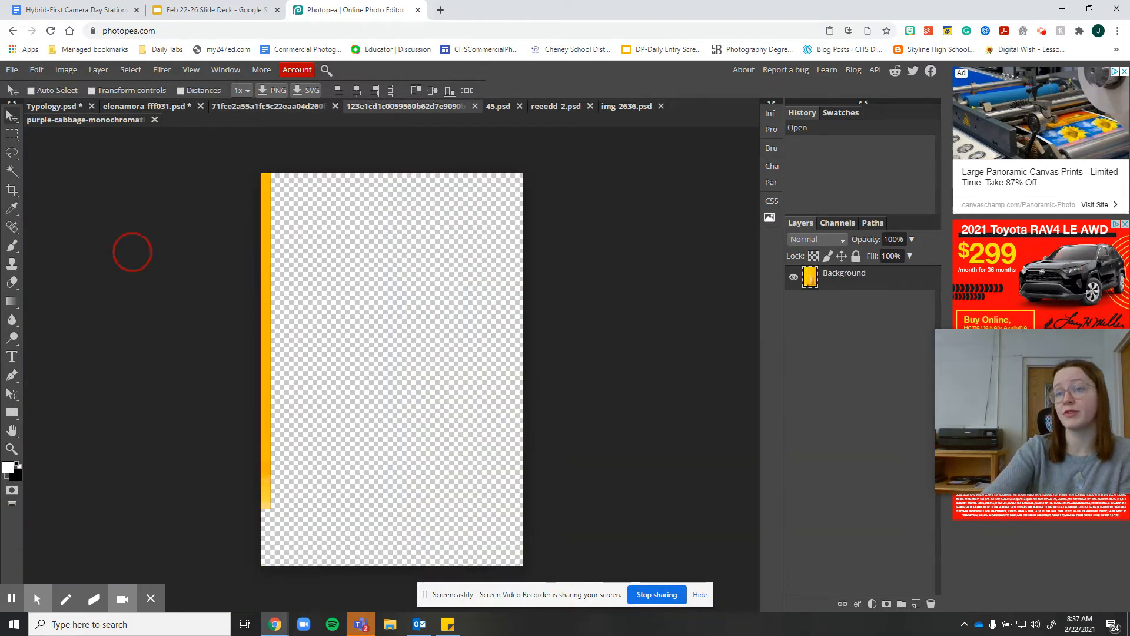
{"action": "left_click", "coordinate": [47, 108]}
{"action": "left_click_drag", "start_coordinate": [47, 109], "coordinate": [356, 358]}
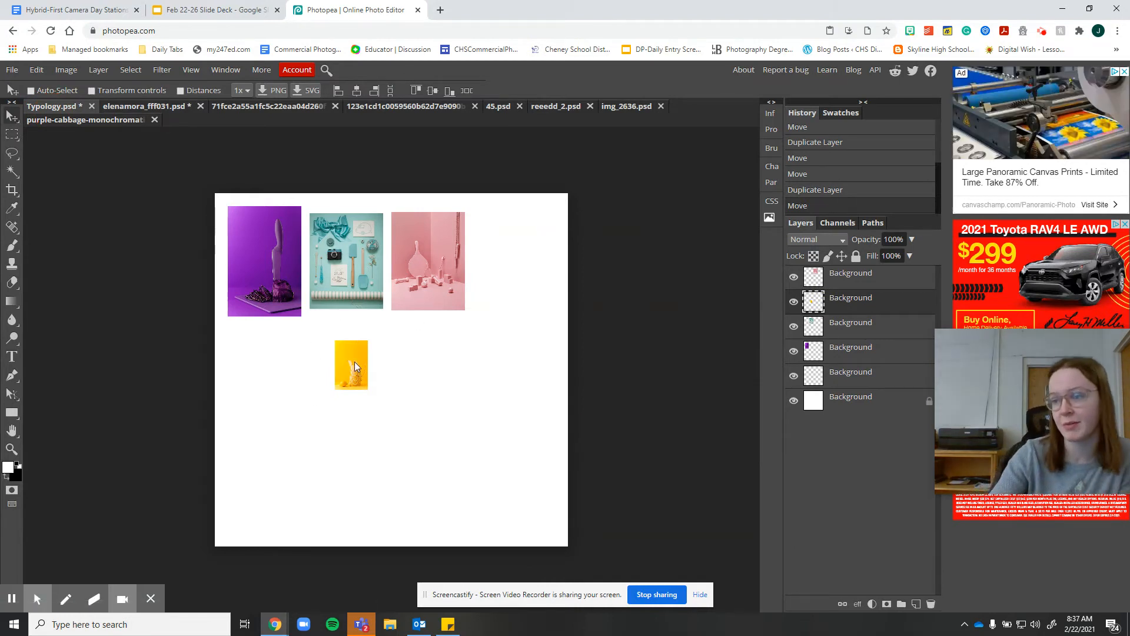
{"action": "left_click_drag", "start_coordinate": [353, 366], "coordinate": [377, 366]}
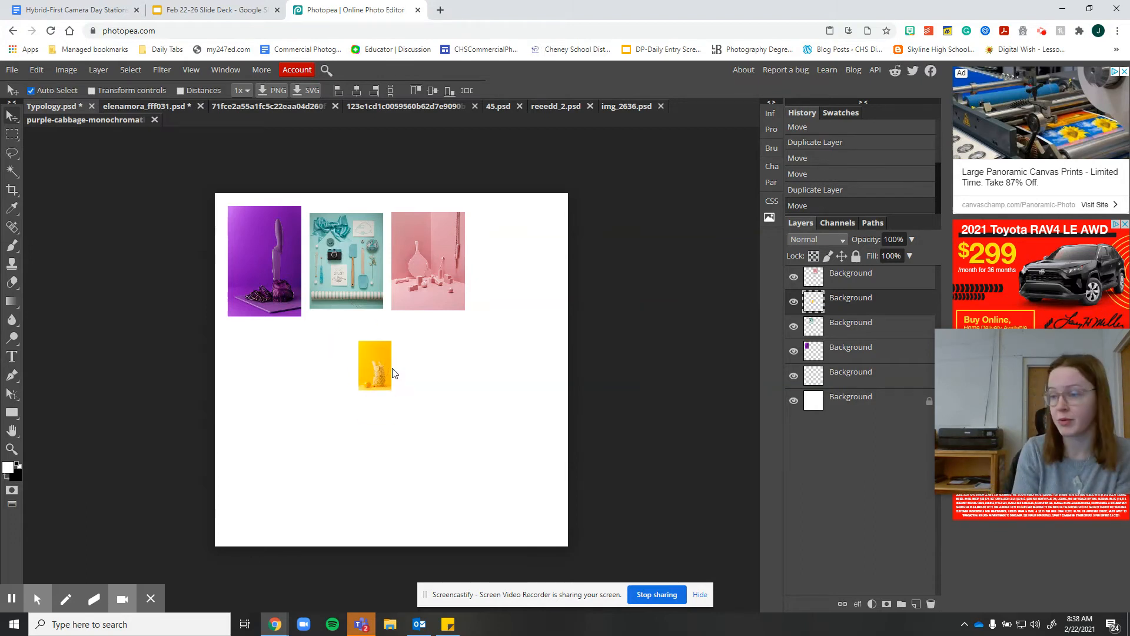
{"action": "key", "text": "ctrl+z"}
Resize the green flat-lay photo to 5 in wide at 300 DPI and drag it into Typology right of the pink photo
{"action": "left_click", "coordinate": [499, 107]}
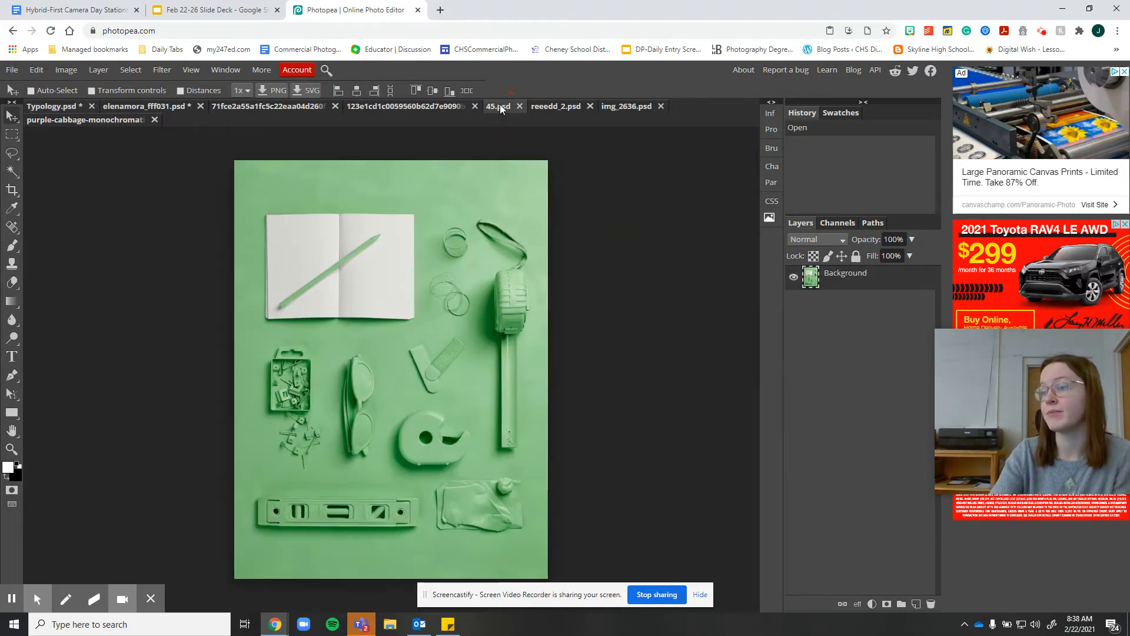
{"action": "left_click", "coordinate": [77, 70]}
{"action": "left_click", "coordinate": [109, 206]}
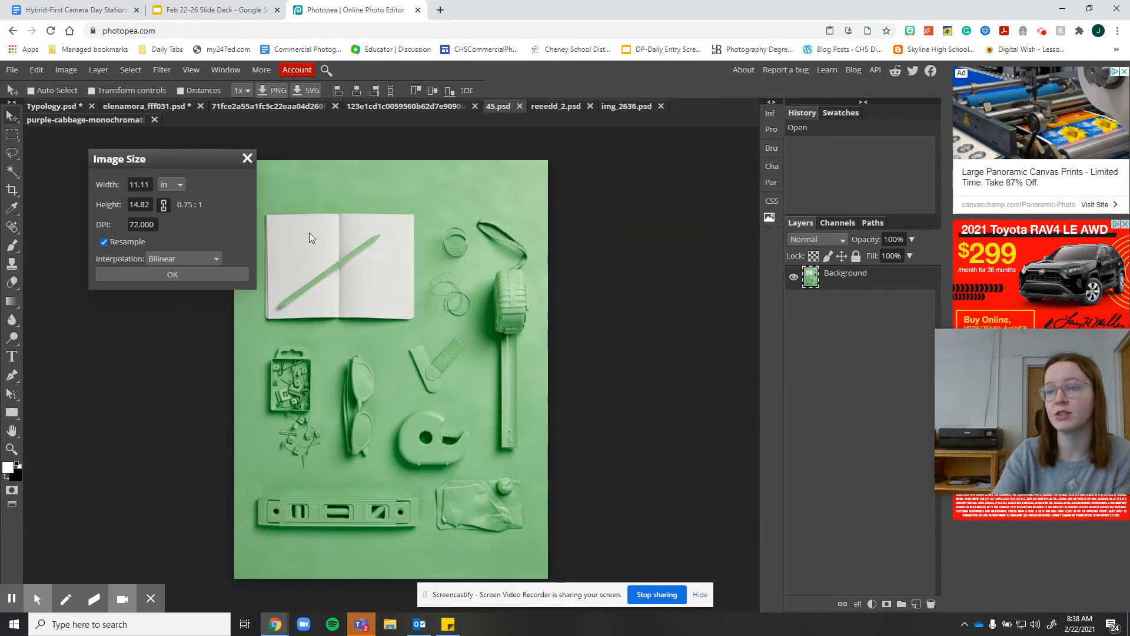
{"action": "double_click", "coordinate": [144, 185]}
{"action": "type", "text": "1"}
{"action": "type", "text": "5.00"}
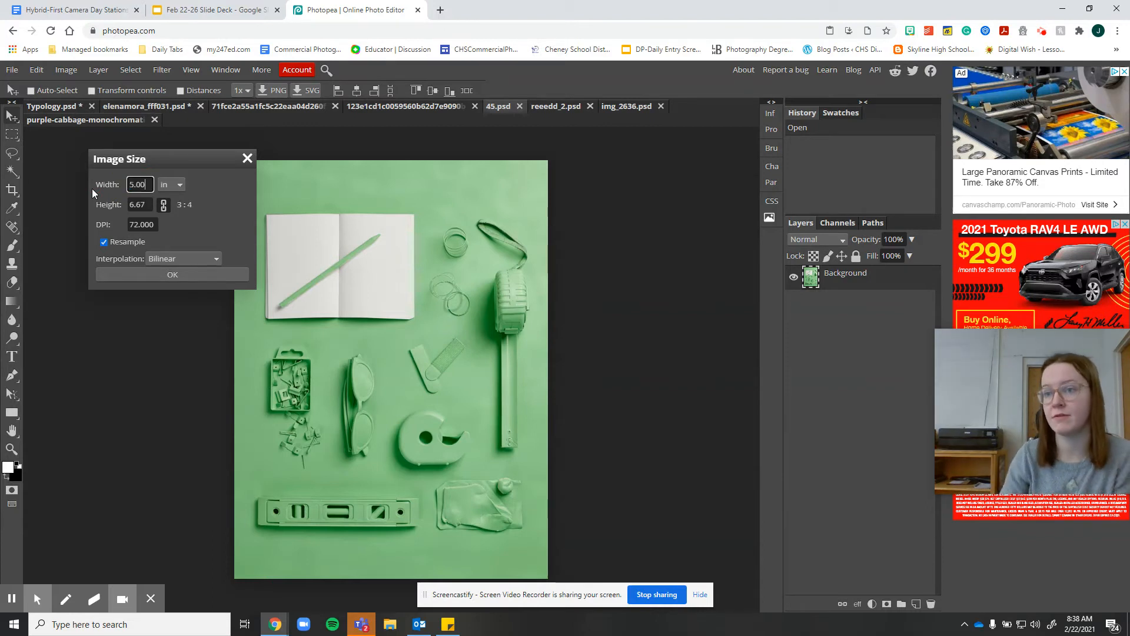
{"action": "double_click", "coordinate": [152, 226]}
{"action": "type", "text": "300"}
{"action": "left_click", "coordinate": [132, 274]}
{"action": "left_click_drag", "start_coordinate": [353, 277], "coordinate": [511, 251]}
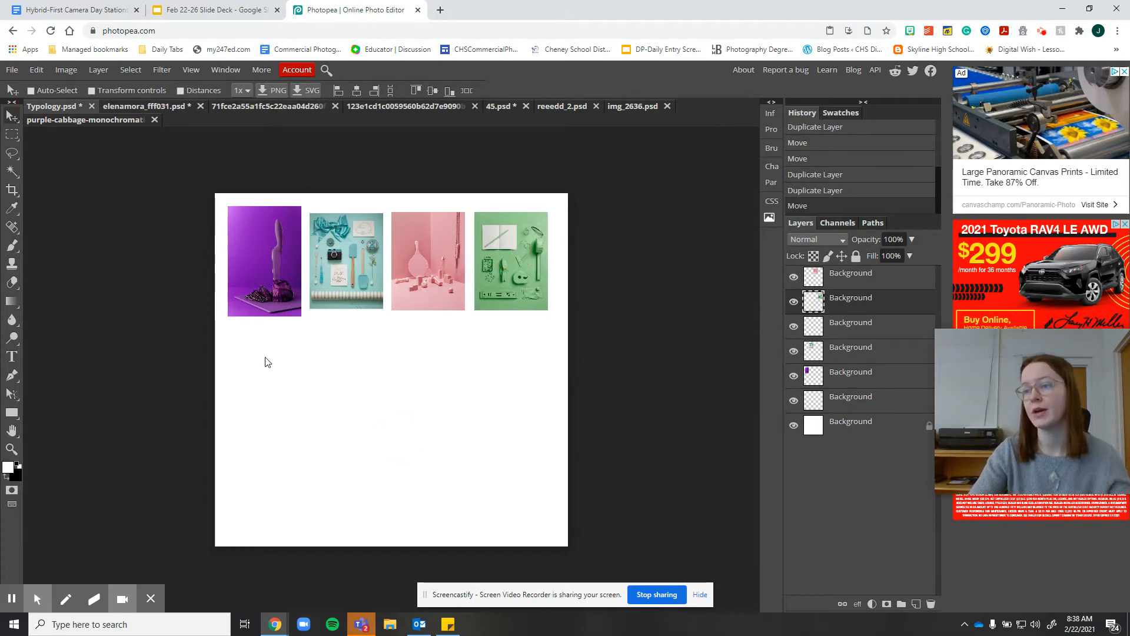
Crop the Typology canvas down to the top strip containing the four photos
{"action": "left_click", "coordinate": [12, 189]}
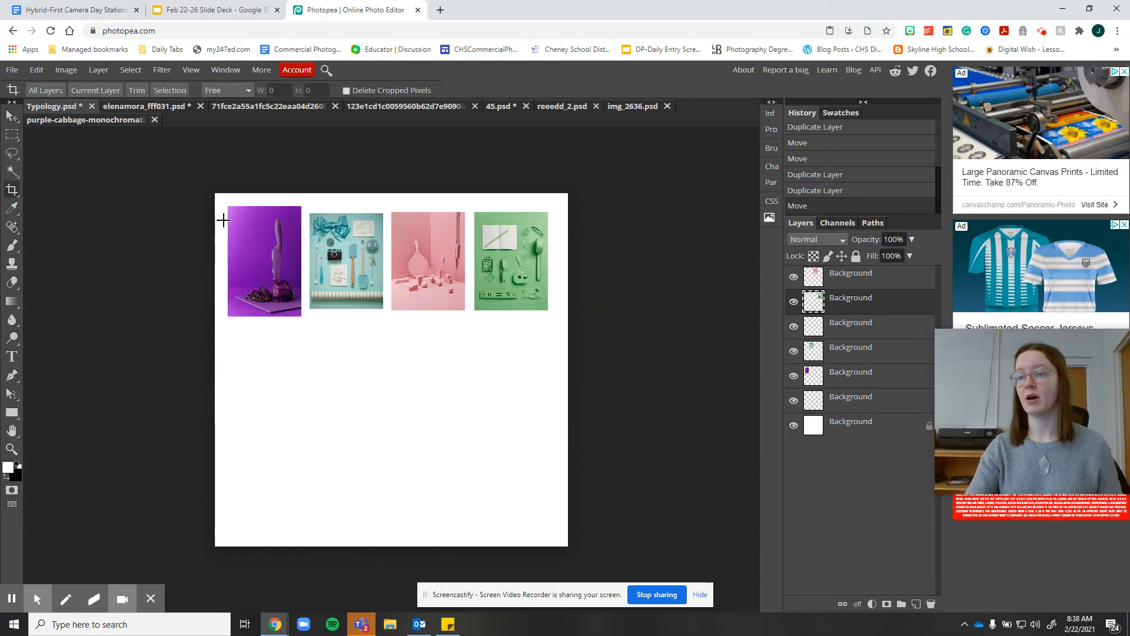
{"action": "left_click_drag", "start_coordinate": [216, 194], "coordinate": [568, 340]}
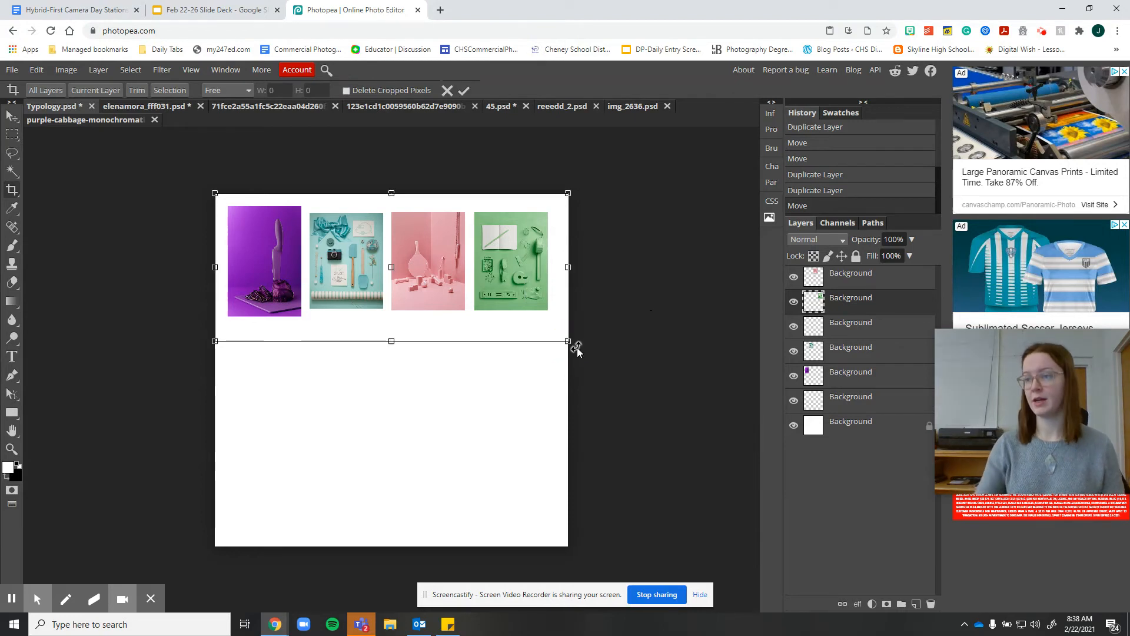
{"action": "key", "text": "Return"}
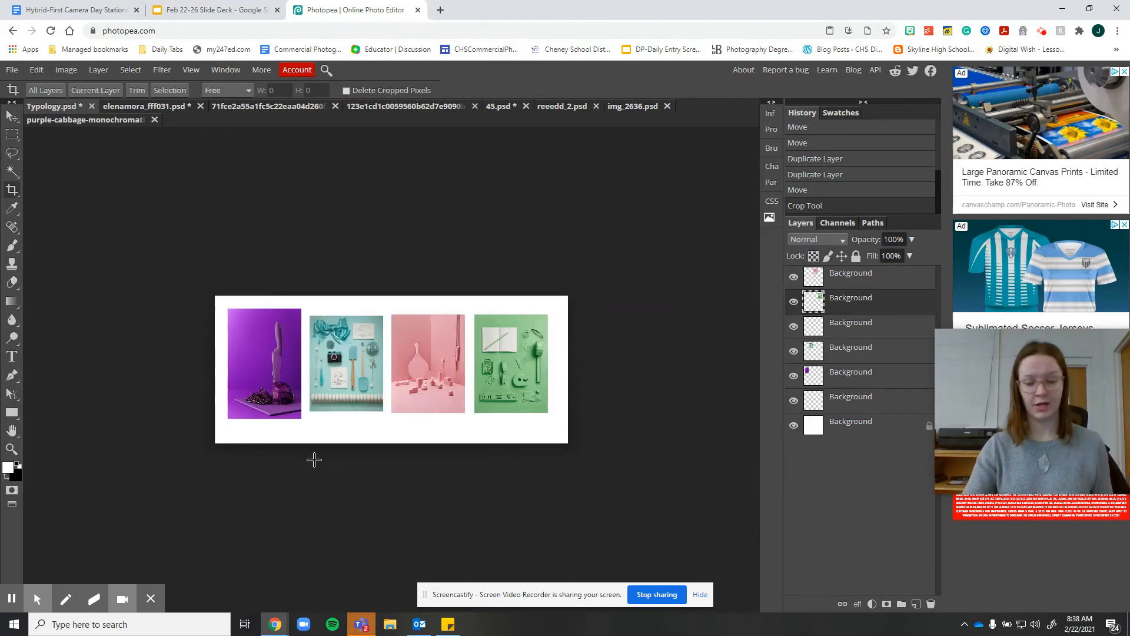
Add a Hue/Saturation adjustment layer above the top layer of the Typology document
{"action": "scroll", "coordinate": [391, 469], "scroll_direction": "up", "scroll_amount": 5}
{"action": "scroll", "coordinate": [341, 432], "scroll_direction": "down", "scroll_amount": 3}
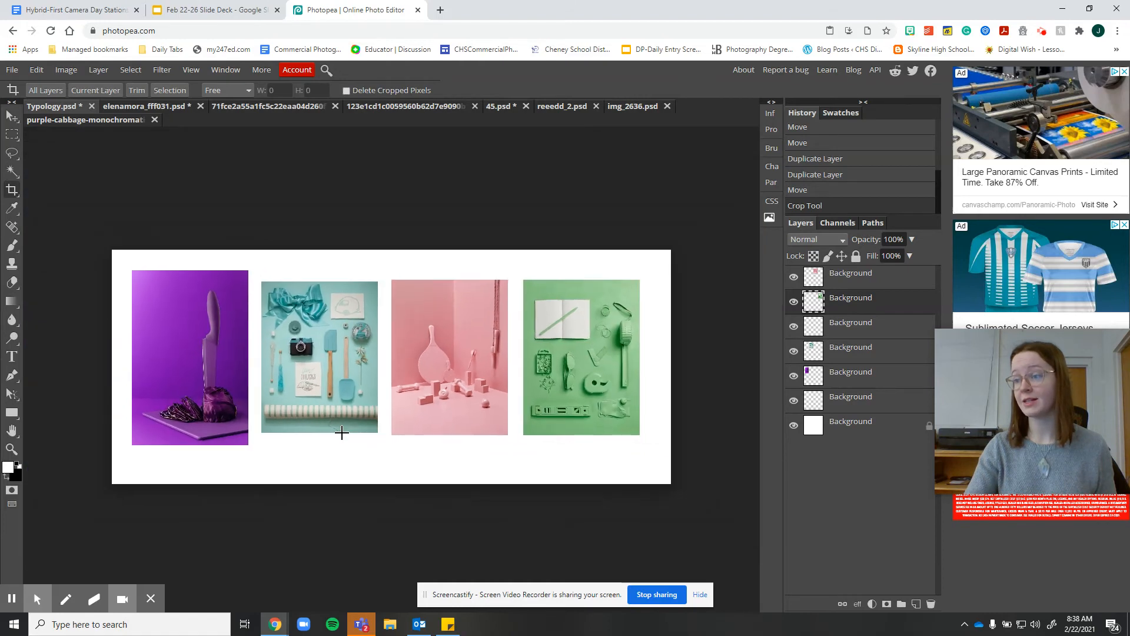
{"action": "scroll", "coordinate": [342, 432], "scroll_direction": "down", "scroll_amount": 1}
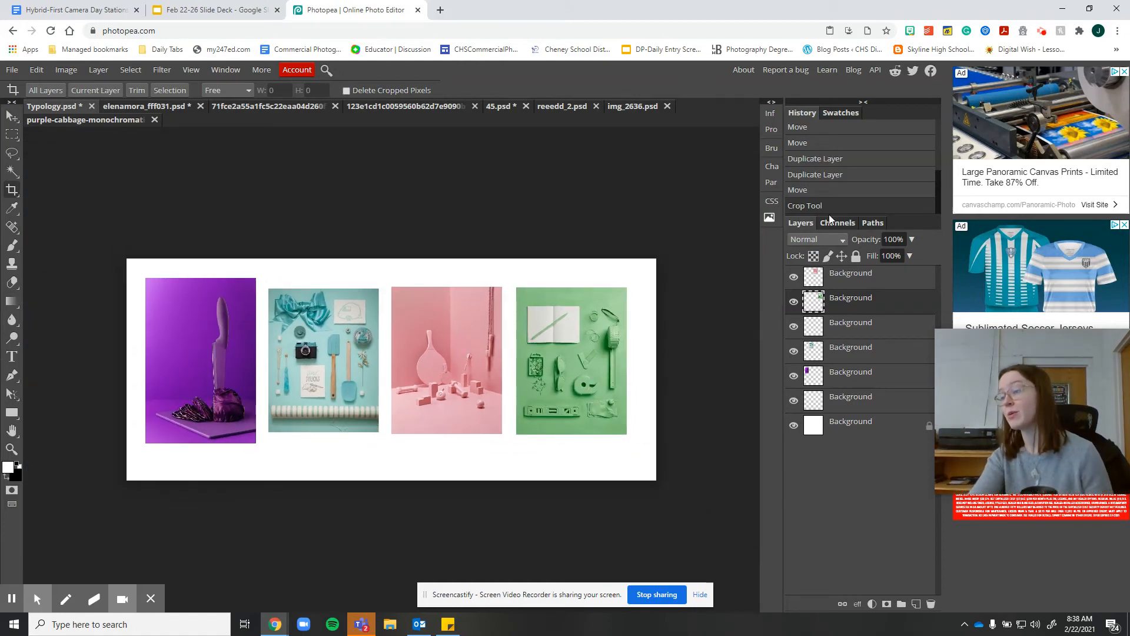
{"action": "left_click", "coordinate": [857, 331]}
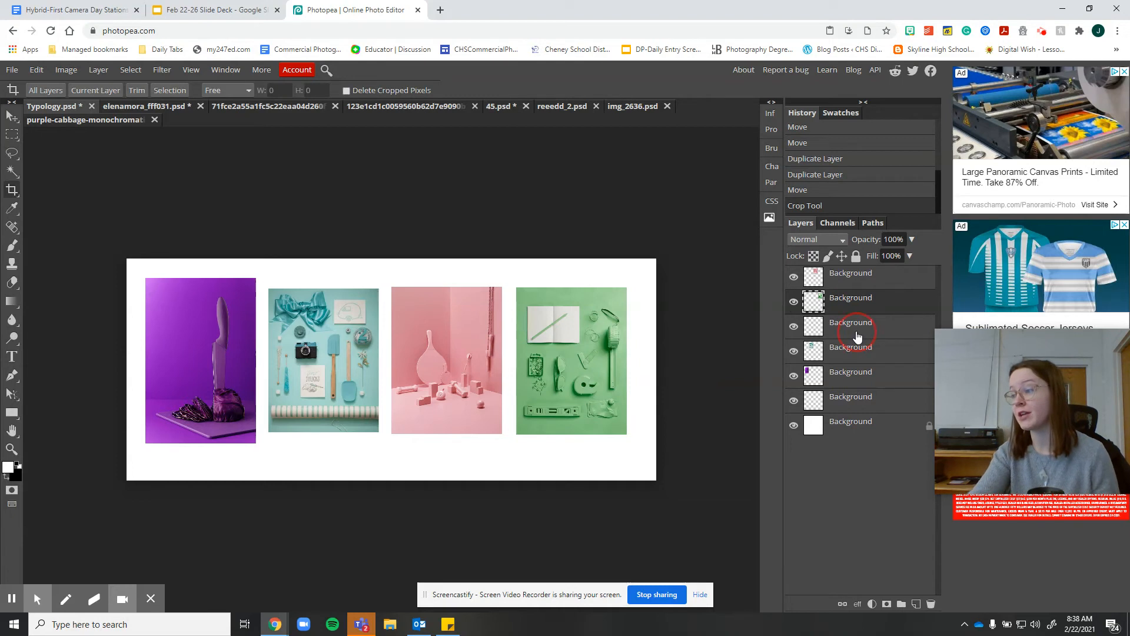
{"action": "left_click", "coordinate": [852, 287]}
{"action": "left_click", "coordinate": [854, 272]}
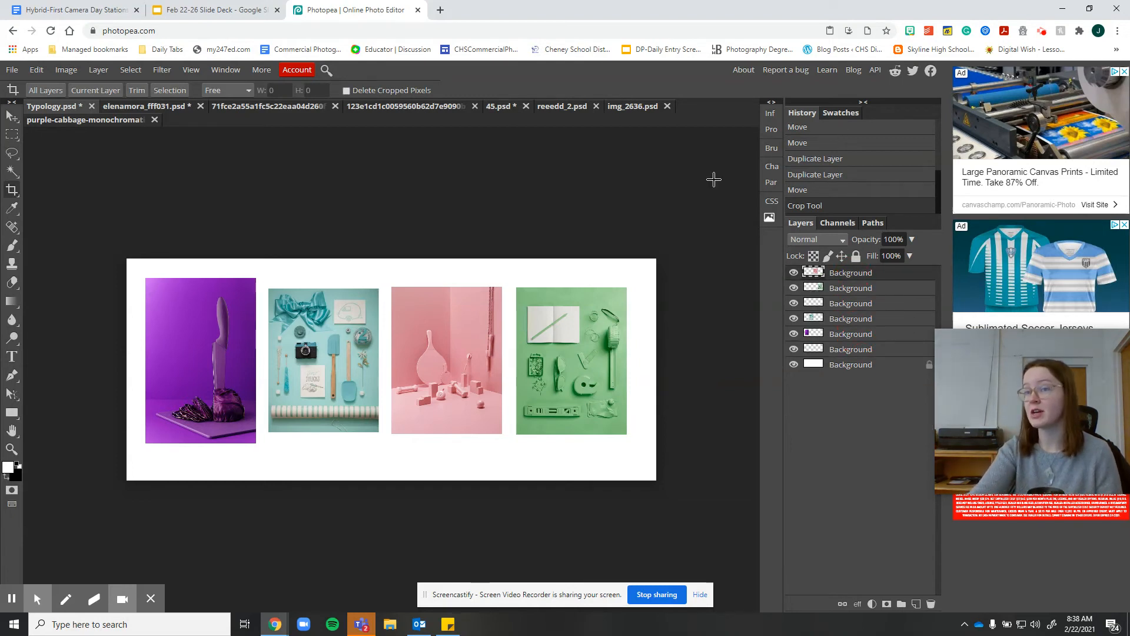
{"action": "left_click", "coordinate": [98, 70]}
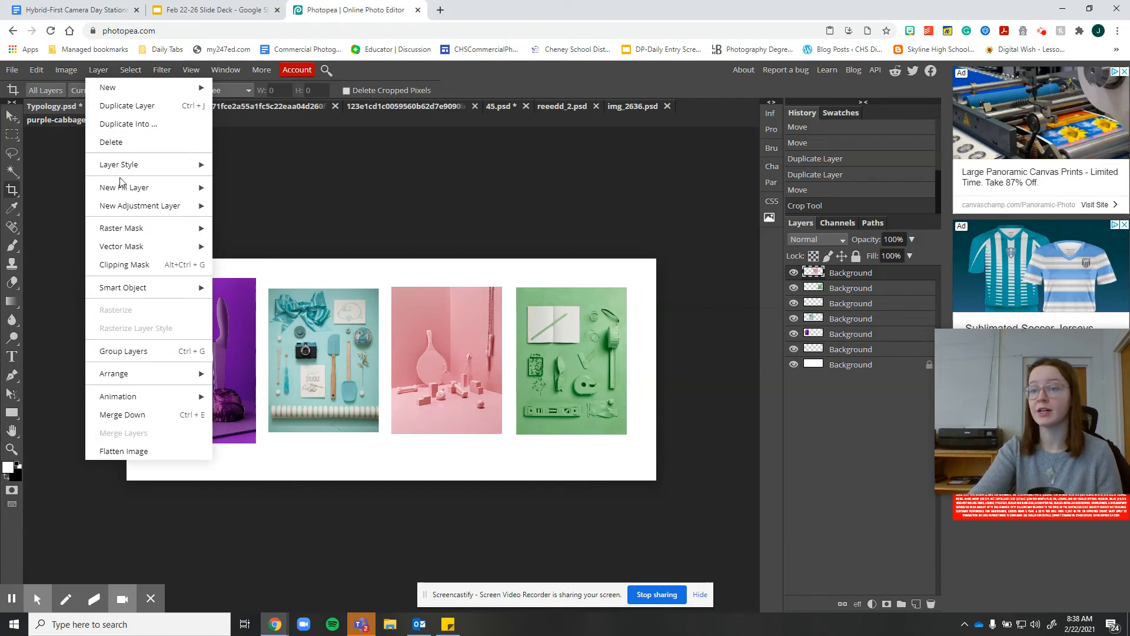
{"action": "mouse_move", "coordinate": [131, 209]}
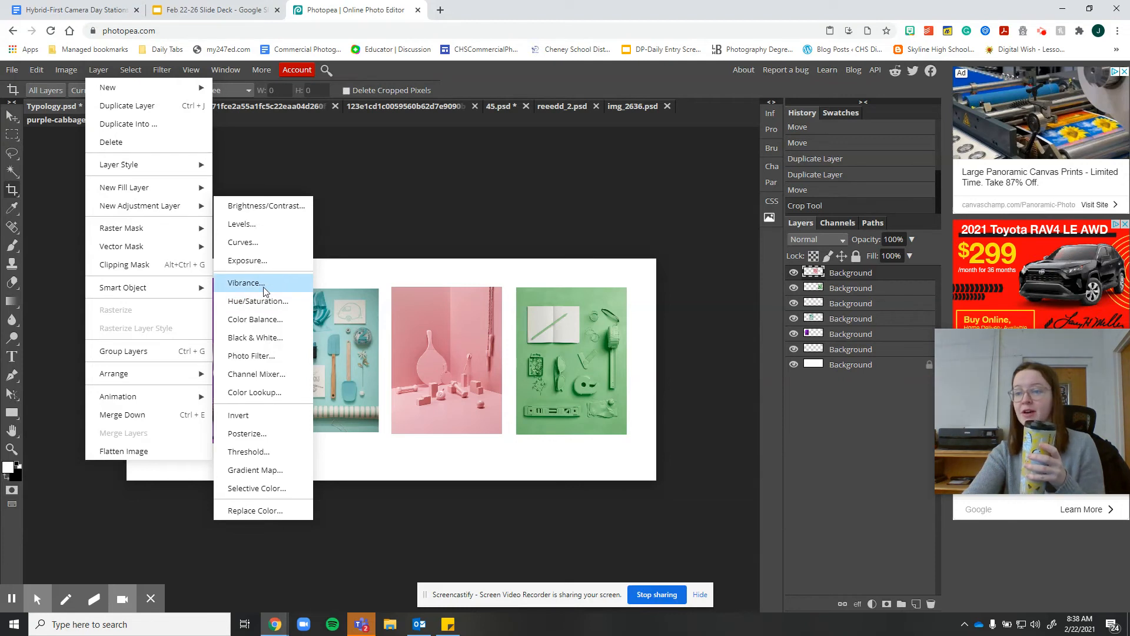
{"action": "left_click", "coordinate": [271, 303]}
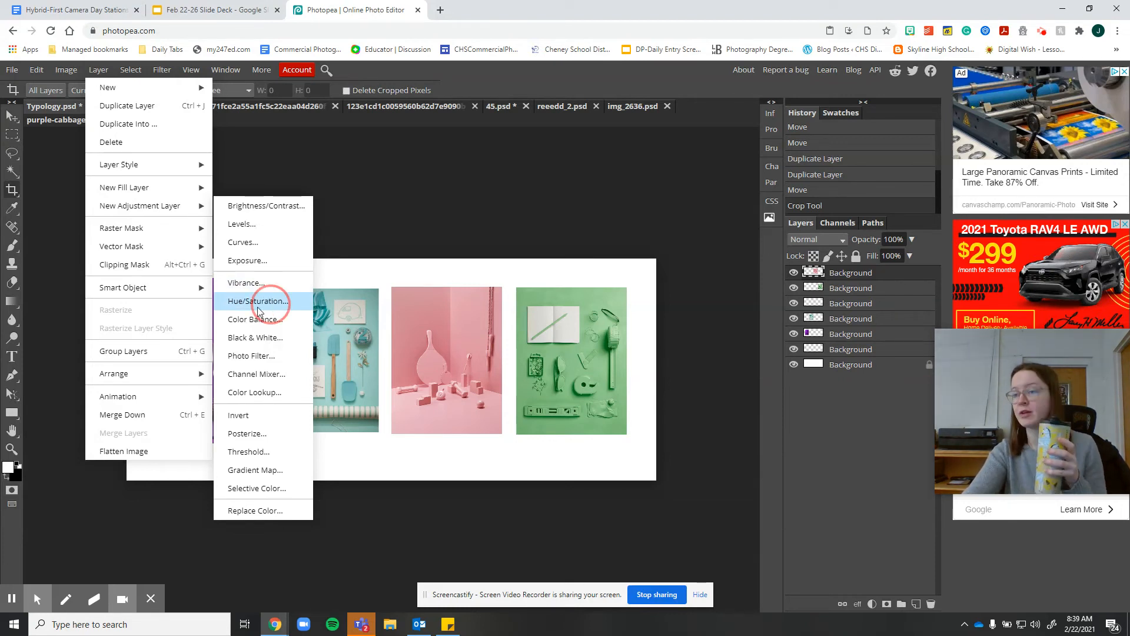
{"action": "left_click", "coordinate": [268, 304]}
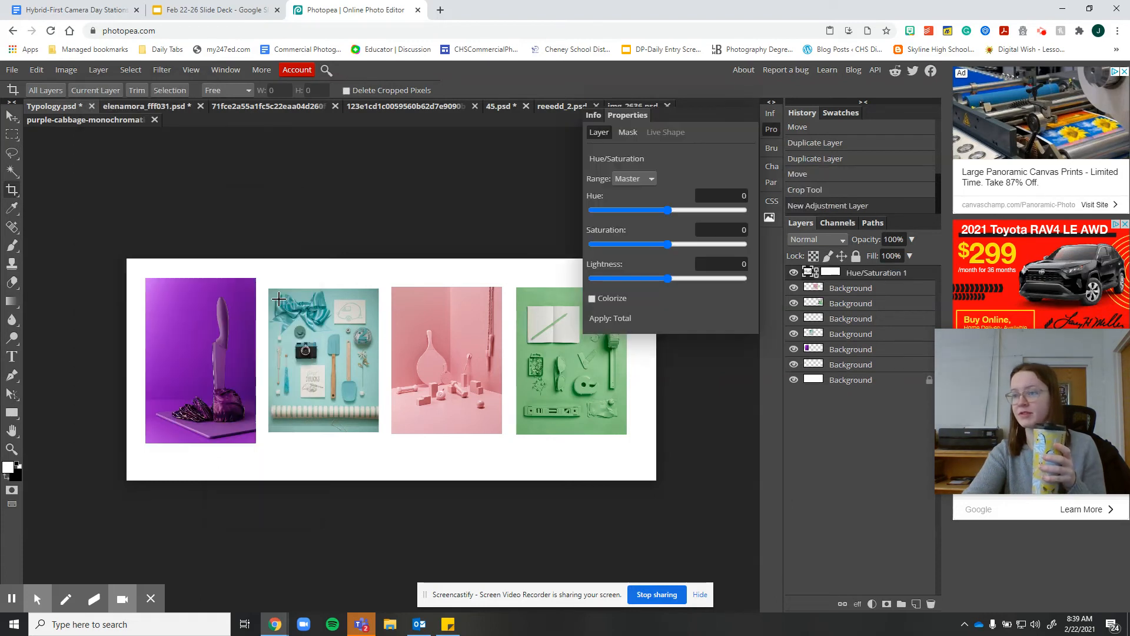
Move the Hue/Saturation layer directly above the teal photo's layer and clip it to that layer
{"action": "left_click_drag", "start_coordinate": [917, 278], "coordinate": [910, 328]}
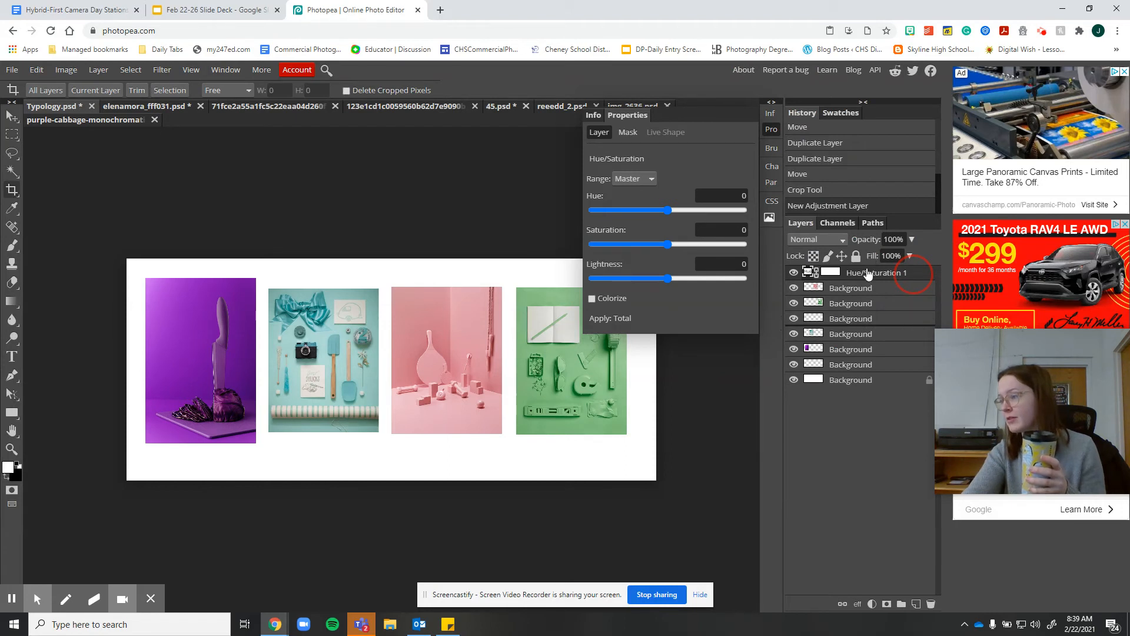
{"action": "left_click_drag", "start_coordinate": [869, 277], "coordinate": [866, 321]}
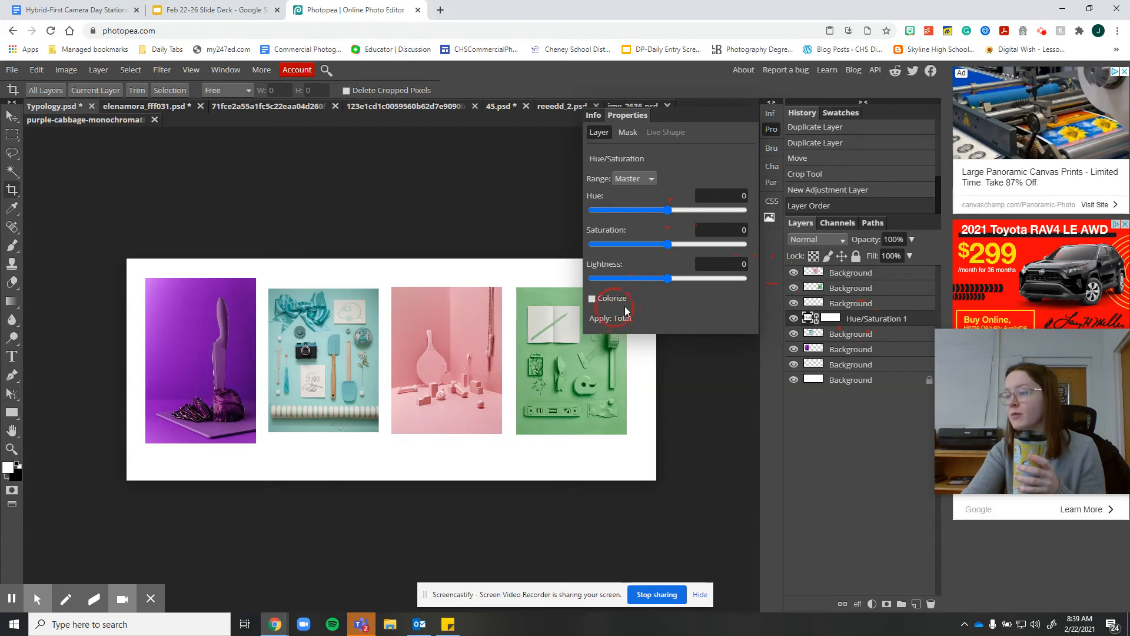
{"action": "right_click", "coordinate": [873, 324]}
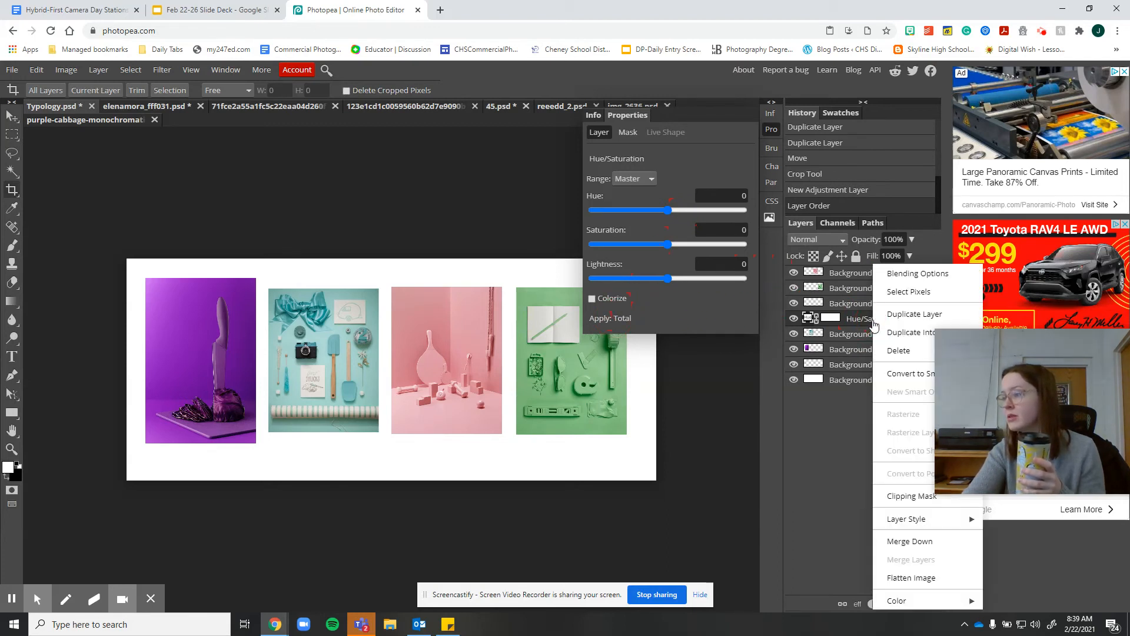
{"action": "left_click", "coordinate": [911, 498]}
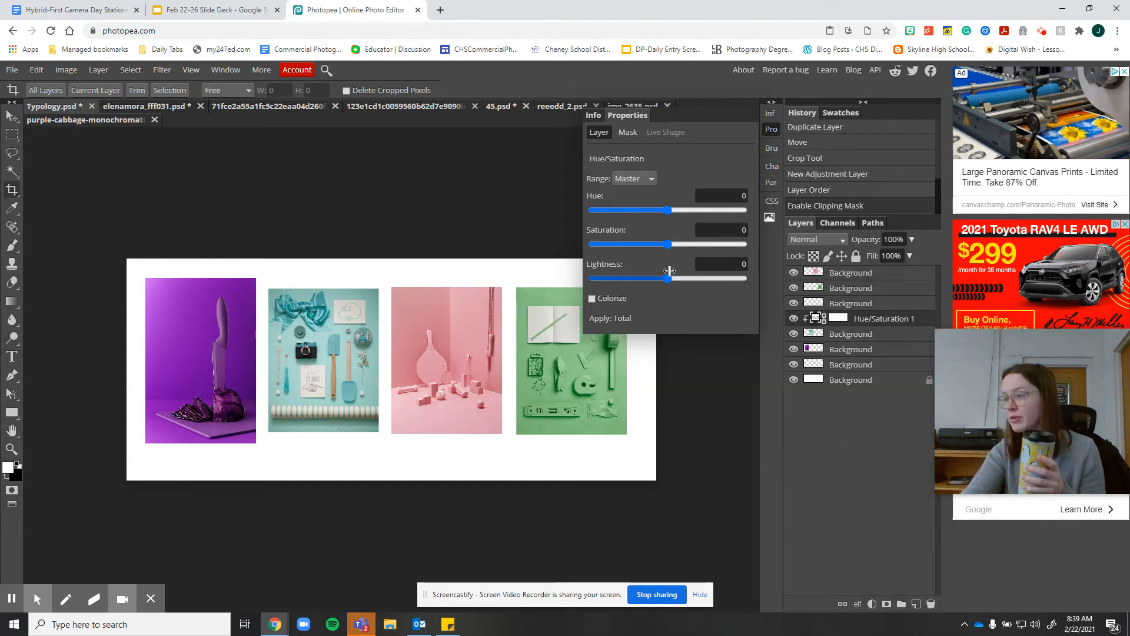
Set the clipped adjustment's hue to 27 to shift the teal photo toward blue
{"action": "left_click", "coordinate": [667, 210]}
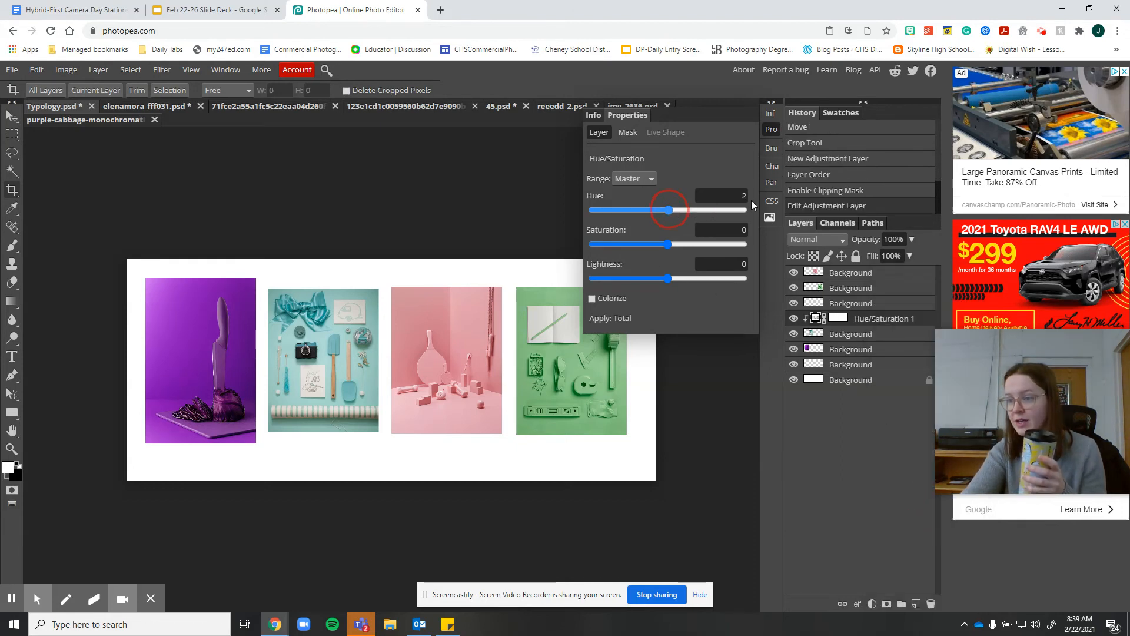
{"action": "left_click", "coordinate": [708, 210]}
{"action": "left_click", "coordinate": [689, 210]}
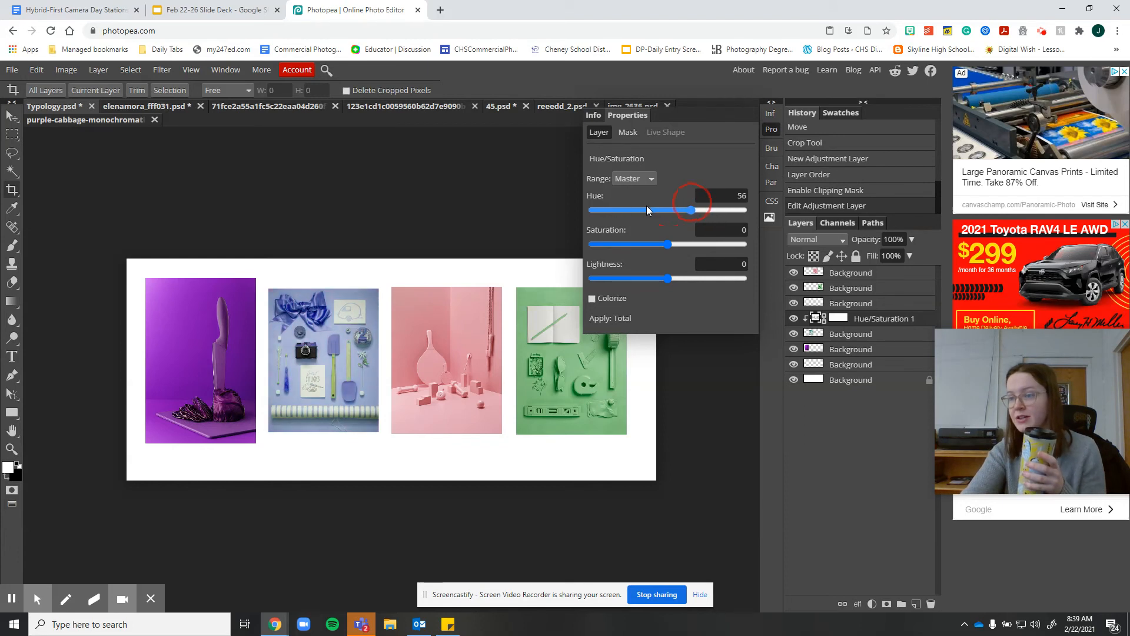
{"action": "left_click", "coordinate": [658, 210]}
{"action": "left_click", "coordinate": [660, 209]}
{"action": "left_click", "coordinate": [667, 210]}
{"action": "left_click", "coordinate": [678, 211]}
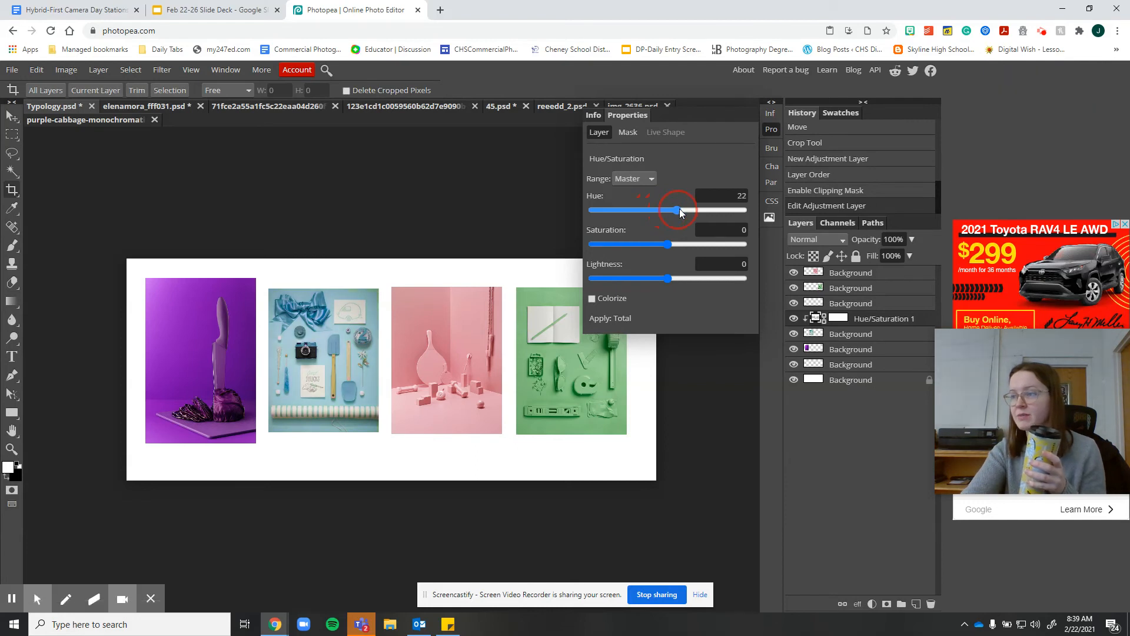
{"action": "left_click", "coordinate": [681, 210]}
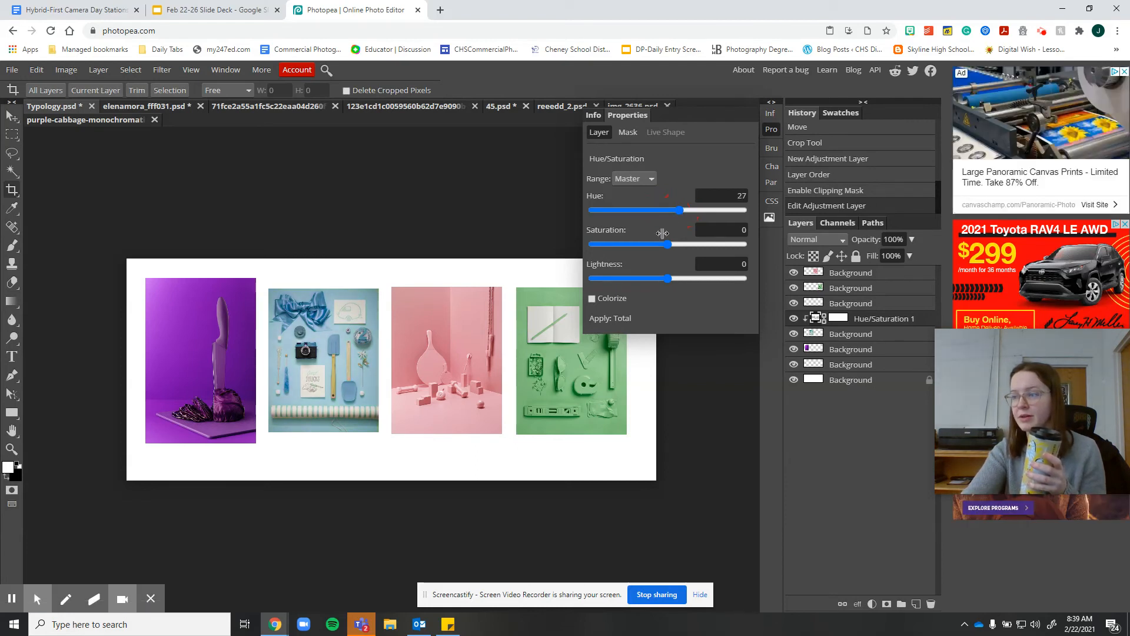
Set the adjustment's saturation to 16 and its lightness to -7
{"action": "left_click", "coordinate": [683, 243]}
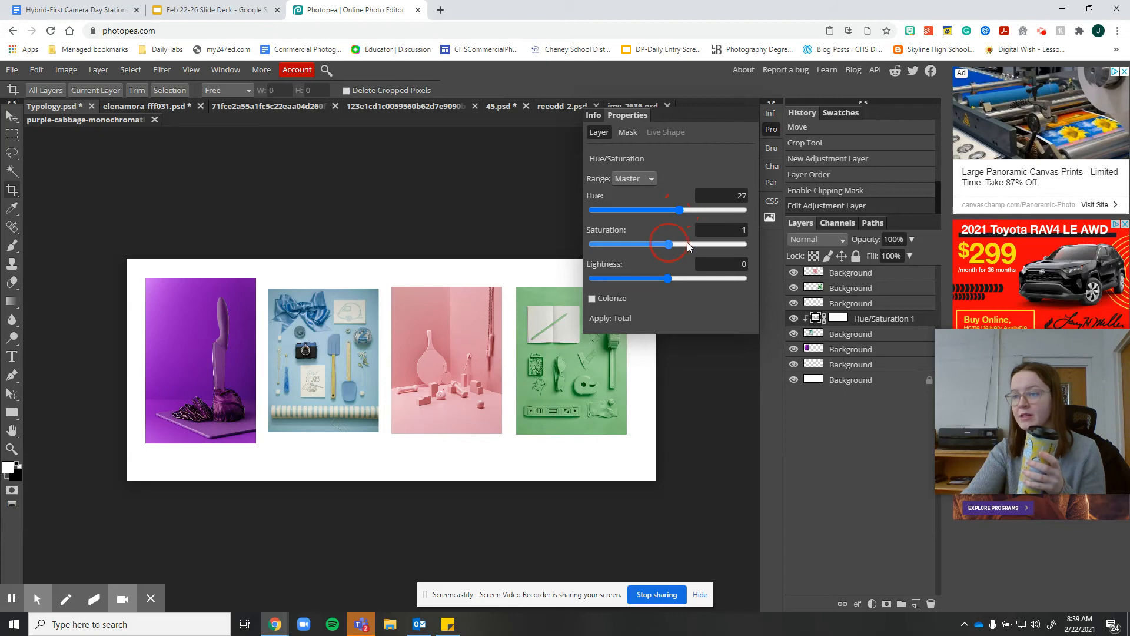
{"action": "left_click", "coordinate": [687, 243]}
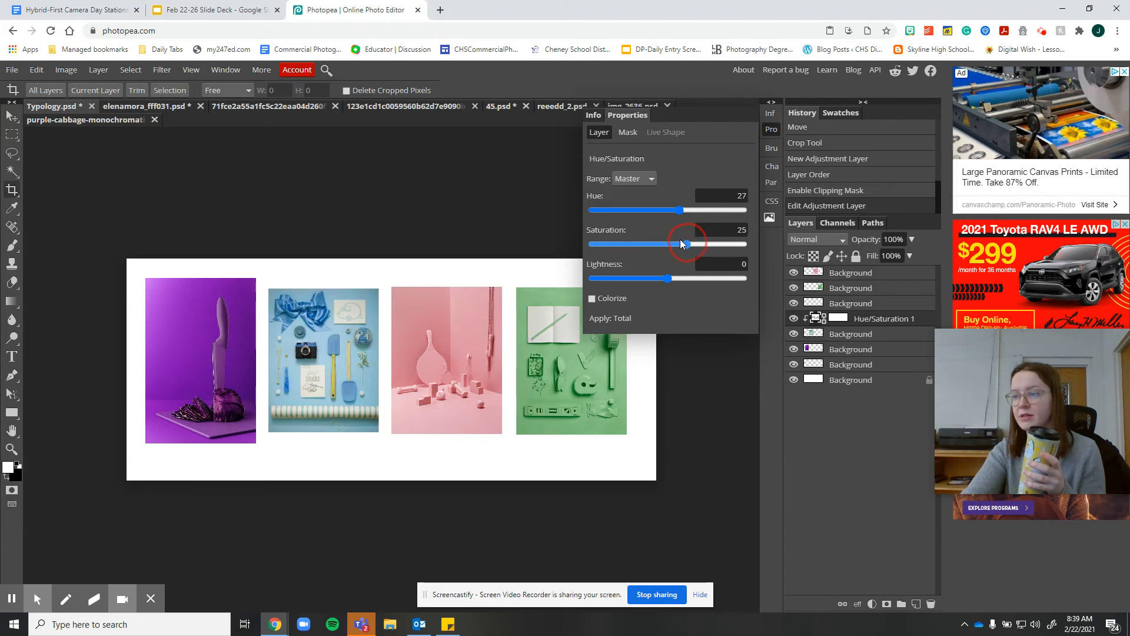
{"action": "left_click", "coordinate": [680, 243]}
{"action": "left_click", "coordinate": [666, 279]}
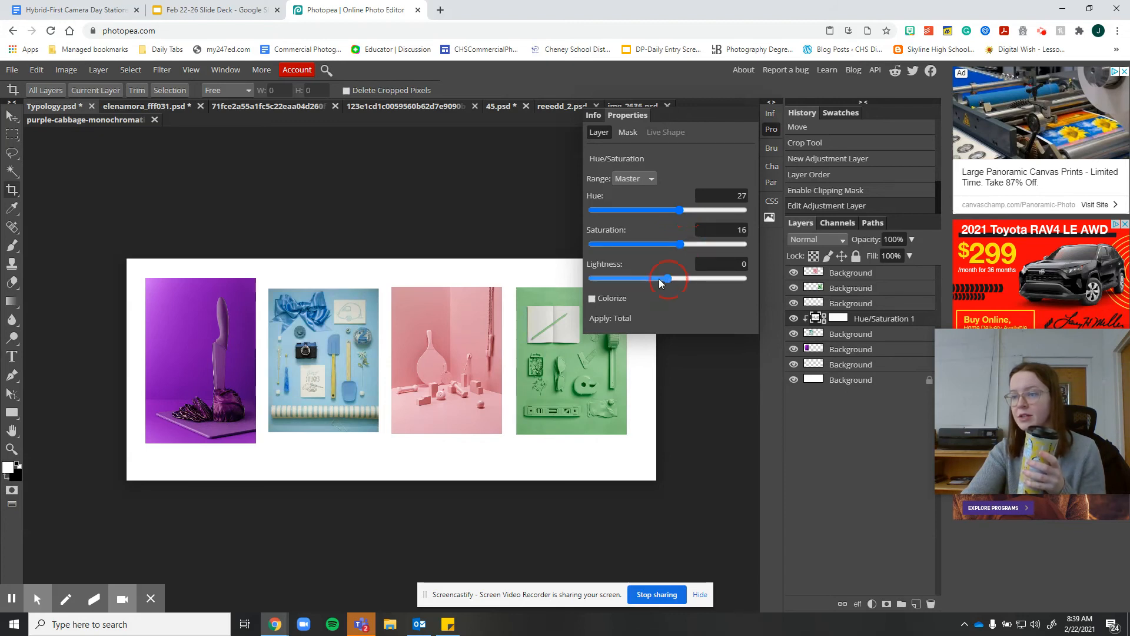
{"action": "left_click_drag", "start_coordinate": [659, 281], "coordinate": [667, 278]}
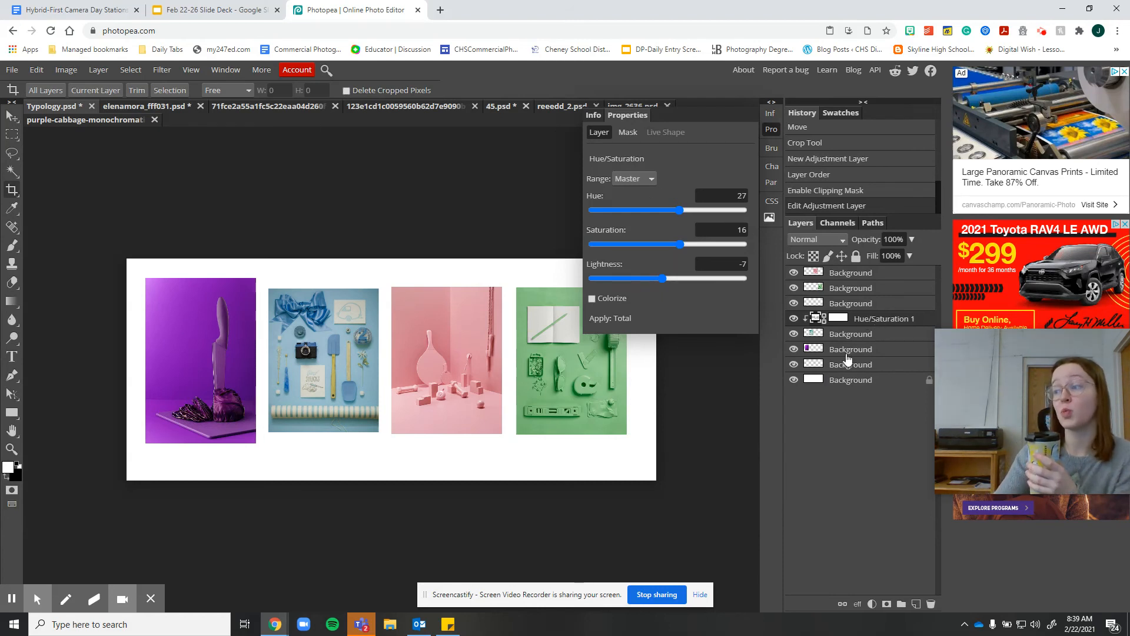
{"action": "left_click", "coordinate": [843, 275]}
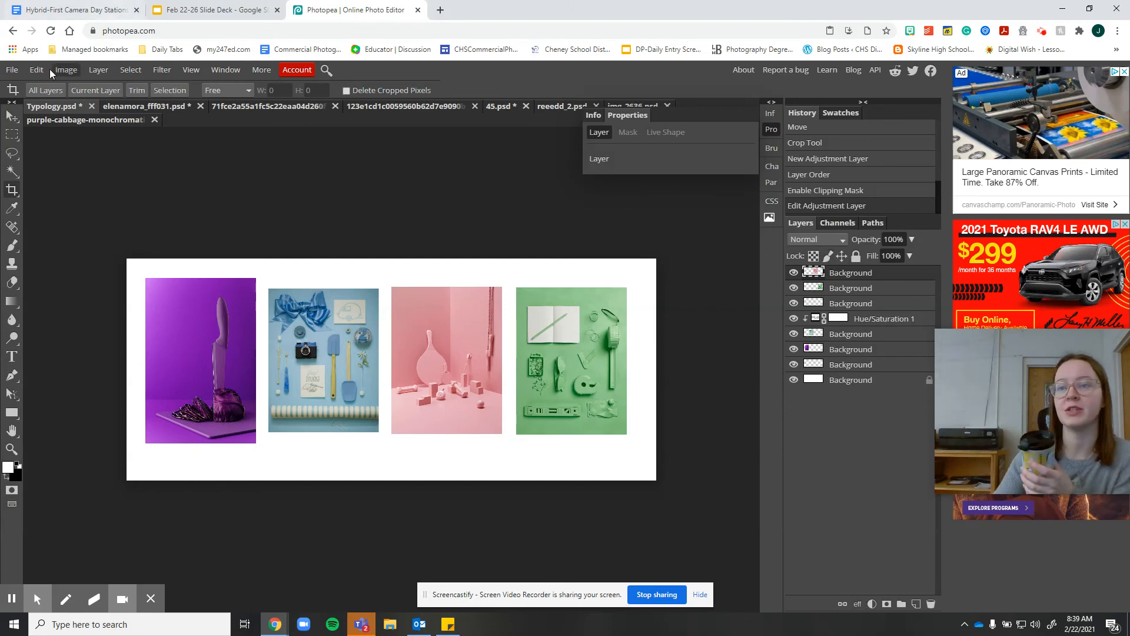
Export the Typology collage as a JPG at 61% quality and open the downloaded file
{"action": "left_click", "coordinate": [14, 70]}
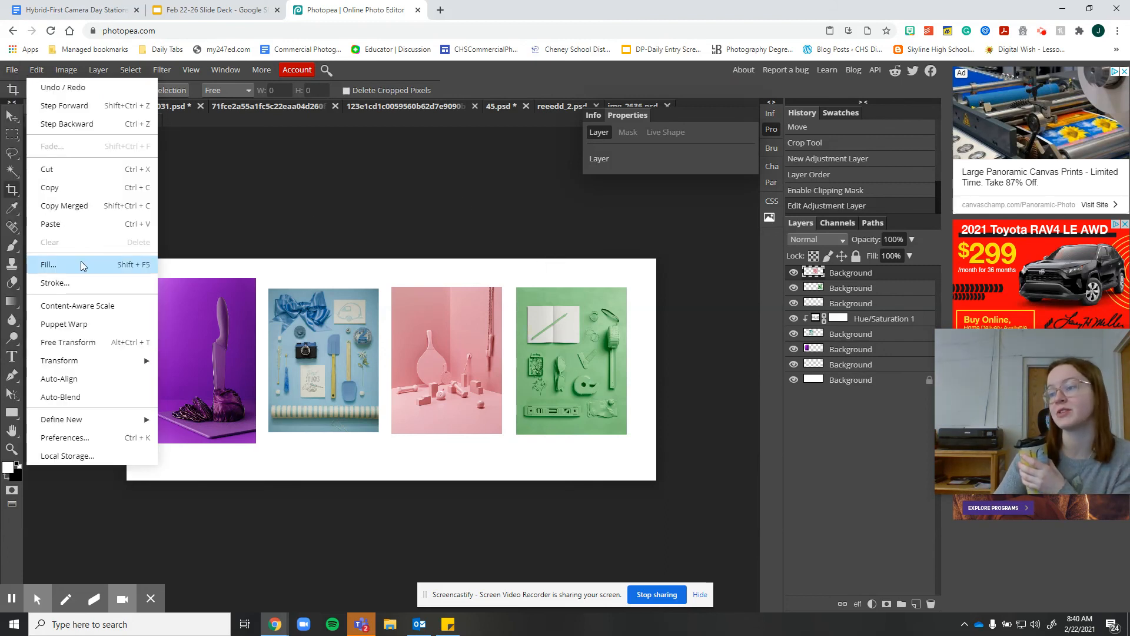
{"action": "mouse_move", "coordinate": [20, 75]}
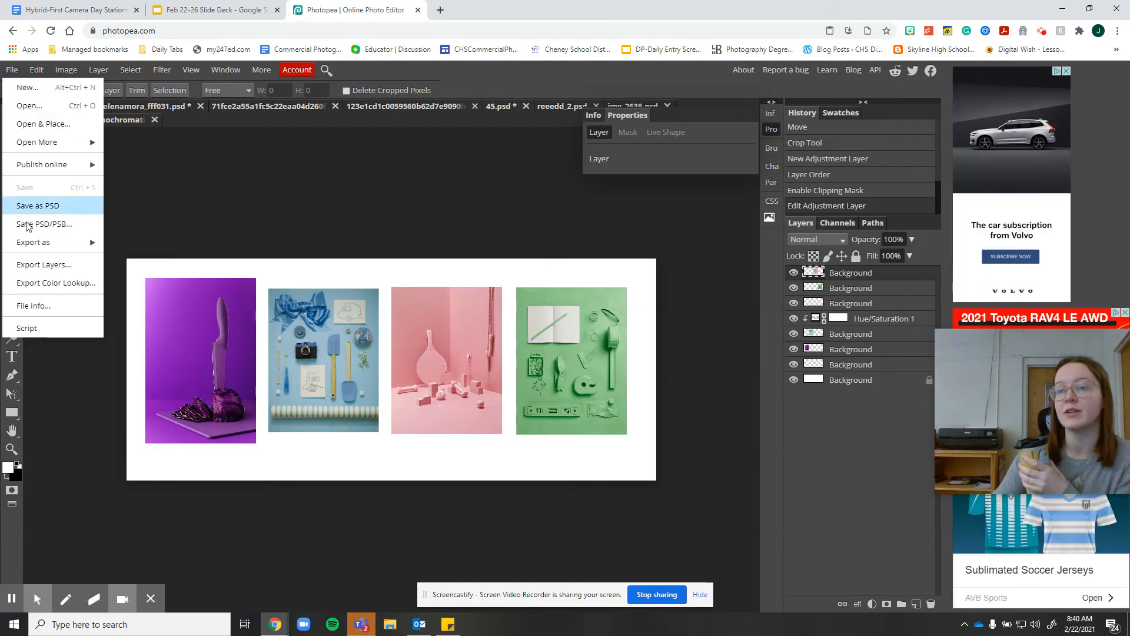
{"action": "mouse_move", "coordinate": [37, 240]}
{"action": "left_click", "coordinate": [141, 269]}
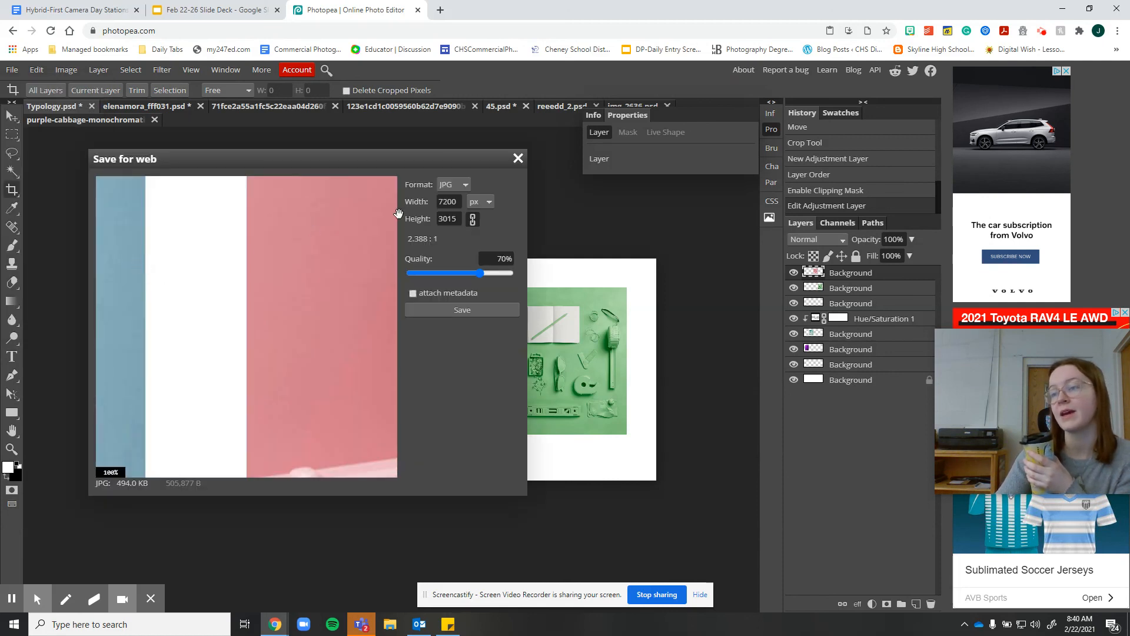
{"action": "left_click", "coordinate": [472, 275]}
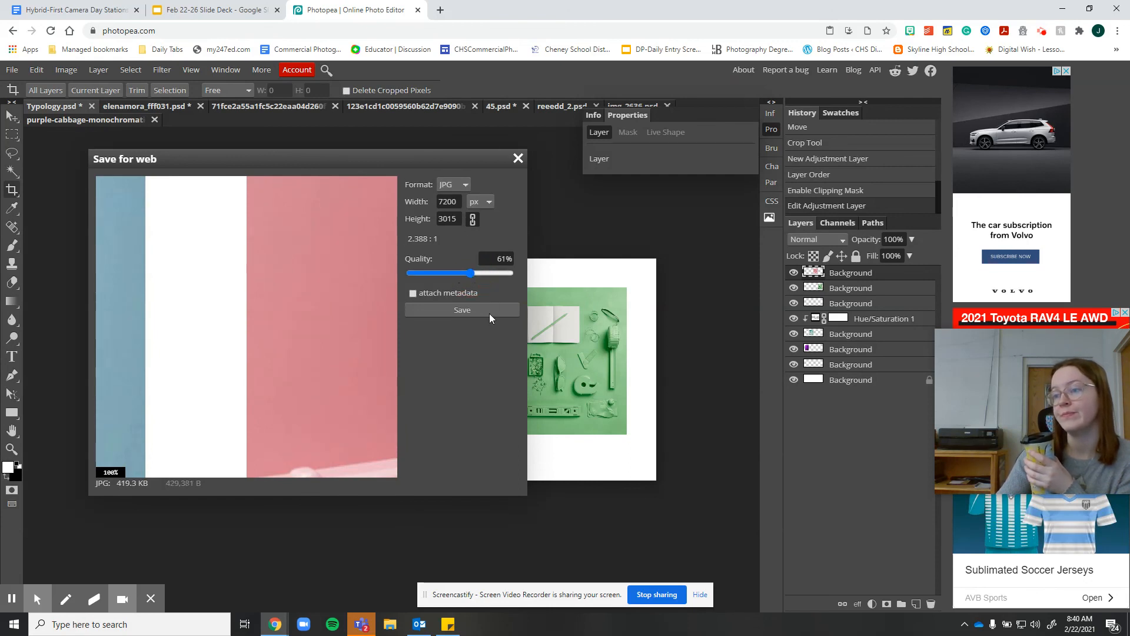
{"action": "left_click", "coordinate": [471, 307]}
{"action": "left_click", "coordinate": [66, 596]}
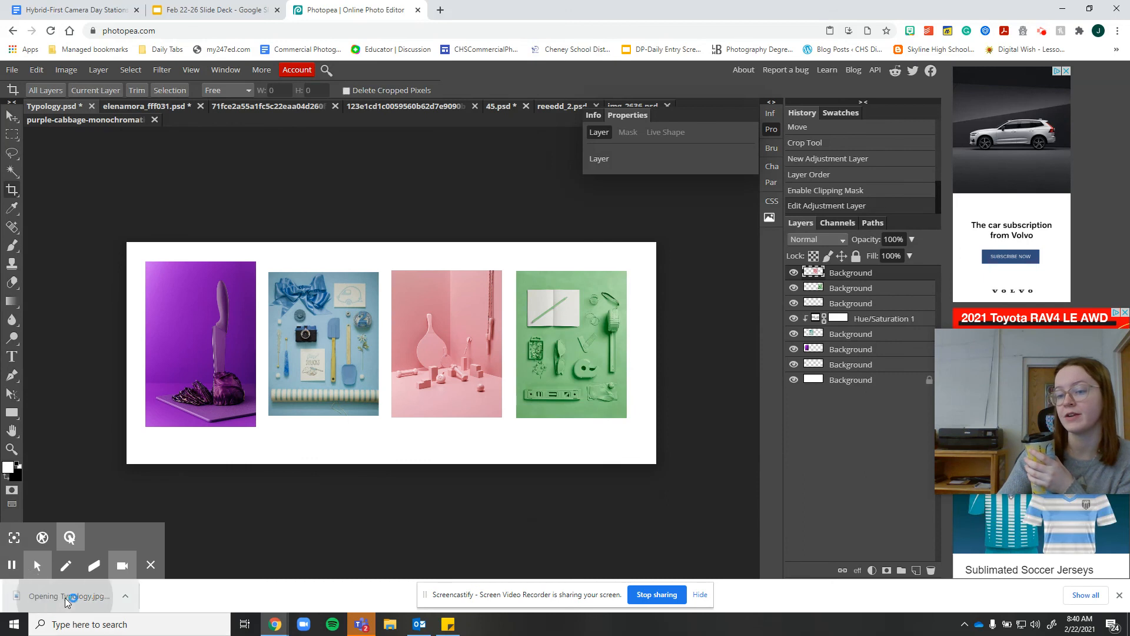